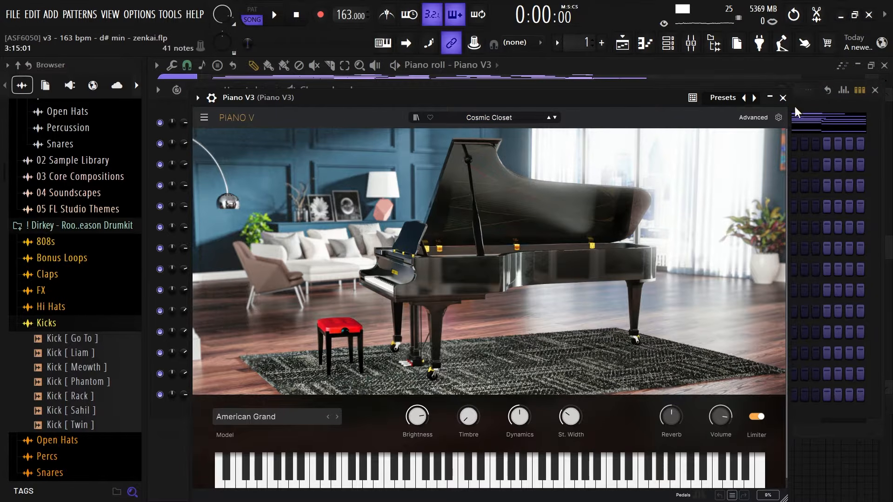
# Step: Close the Piano V3 and channel rack windows and highlight the low bass notes across bars 1 to 8, singling out B3
pyautogui.click(783, 98)
pyautogui.click(875, 89)
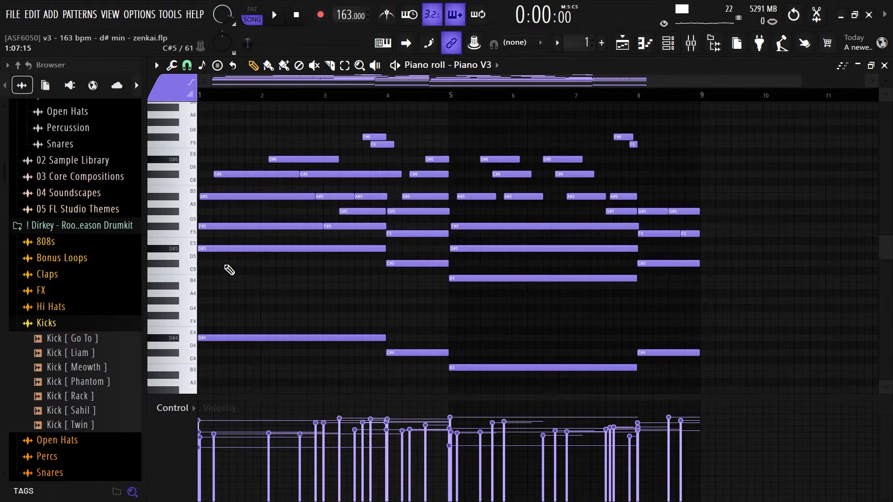
pyautogui.moveTo(242, 313); pyautogui.dragTo(711, 251)
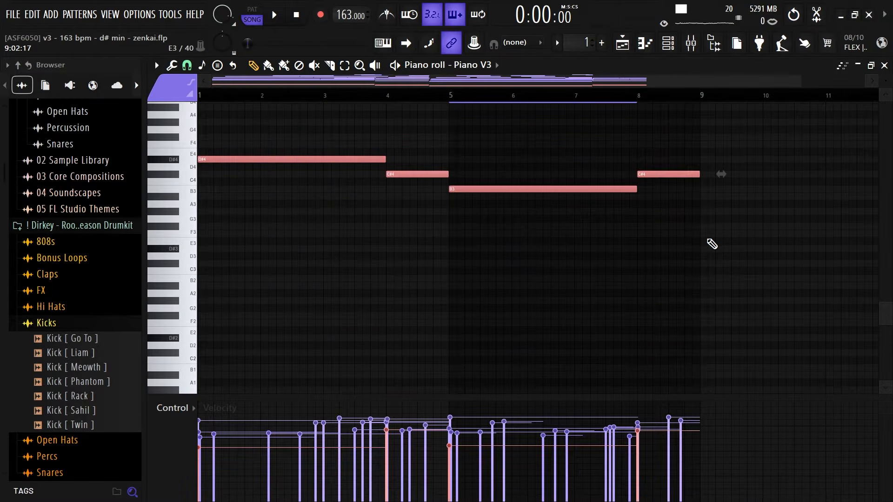
pyautogui.scroll(3, 703, 265)
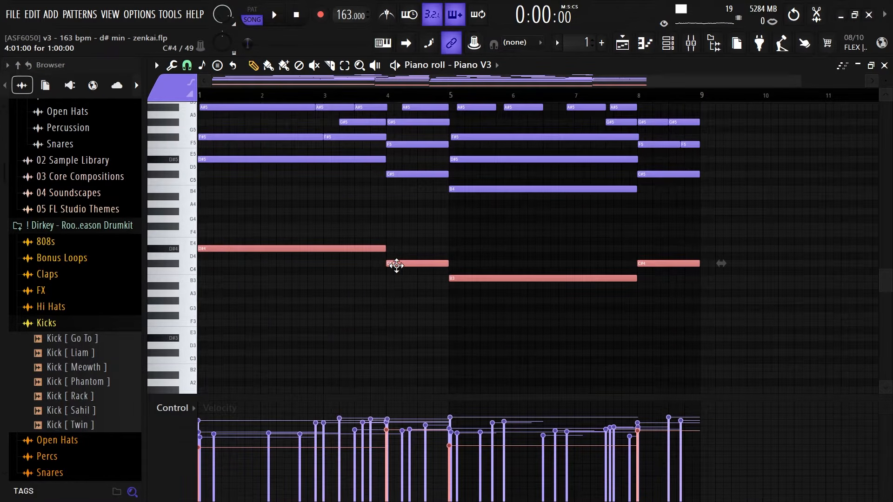
pyautogui.moveTo(501, 276); pyautogui.dragTo(510, 293)
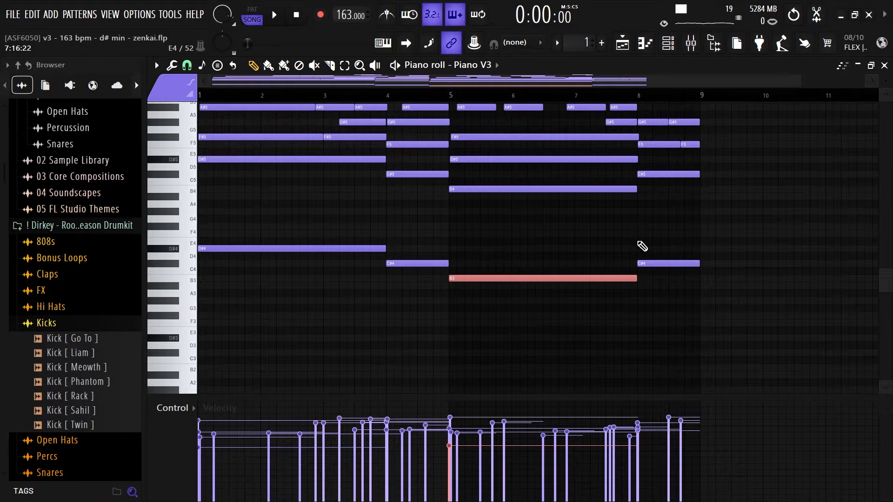
pyautogui.scroll(3, 490, 256)
pyautogui.scroll(1, 493, 269)
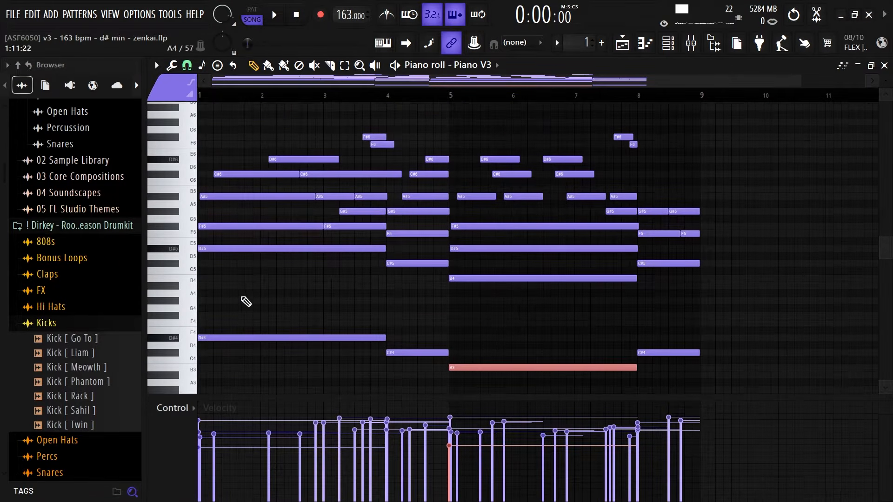
# Step: Select the three-note chords starting at bars 1, 4 and 5 in the Piano V3 piano roll
pyautogui.moveTo(216, 264); pyautogui.dragTo(227, 194)
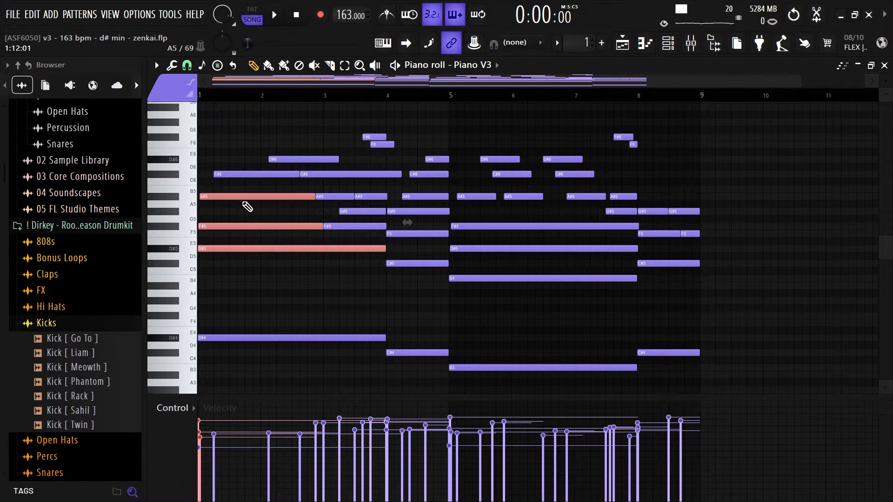
pyautogui.moveTo(414, 281); pyautogui.dragTo(415, 209)
pyautogui.moveTo(531, 312); pyautogui.dragTo(531, 227)
pyautogui.scroll(2, 309, 232)
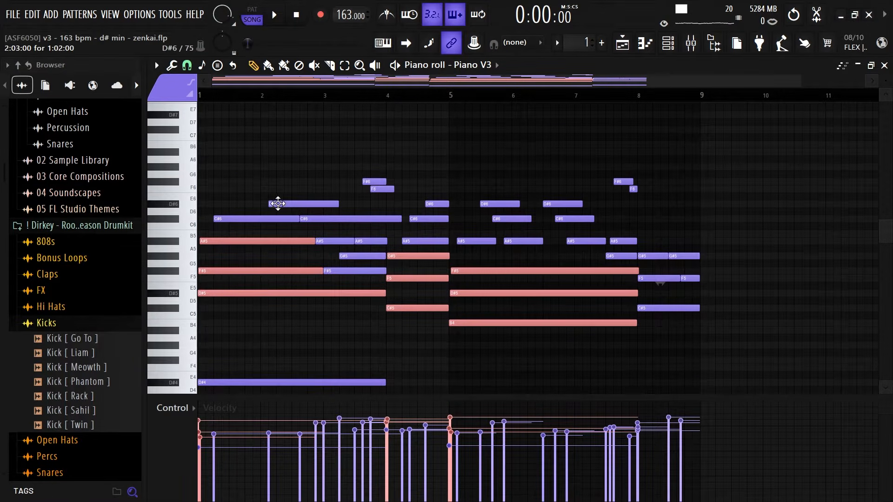
pyautogui.press('c')
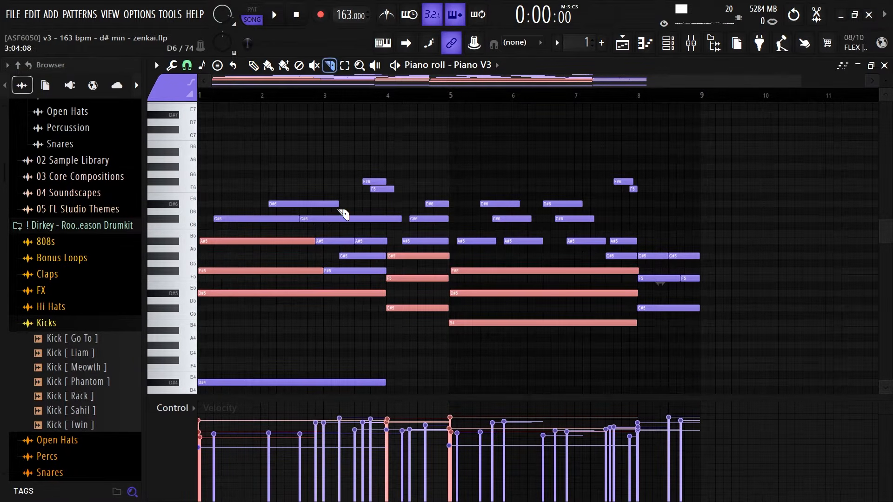
pyautogui.moveTo(325, 211); pyautogui.dragTo(326, 197)
pyautogui.hotkey('ctrl', 'z')
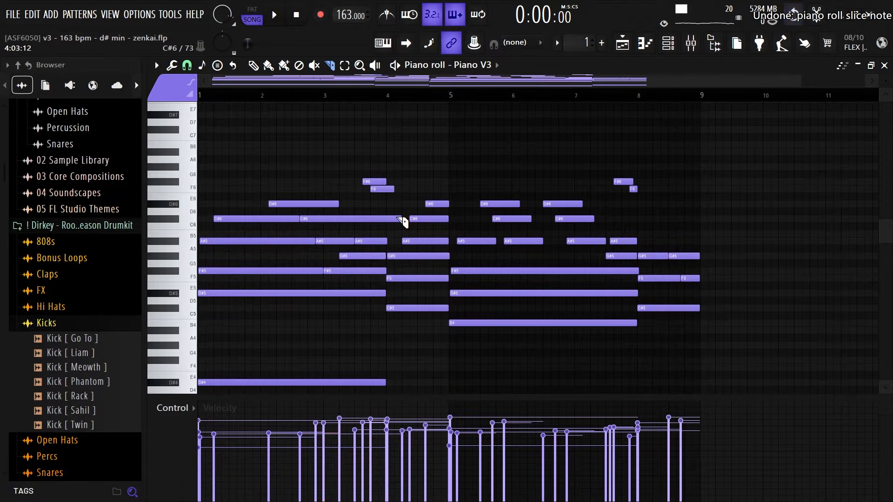
pyautogui.press('p')
# Step: Highlight the two short high melody notes, F#6 and F6, at the end of bar 3, and clear the selection
pyautogui.moveTo(364, 165); pyautogui.dragTo(394, 204)
pyautogui.click(365, 249)
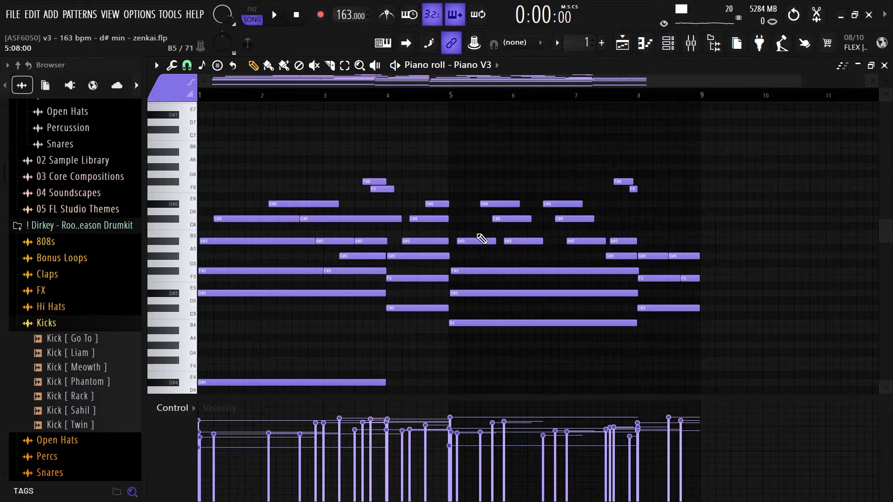
pyautogui.scroll(-1, 689, 216)
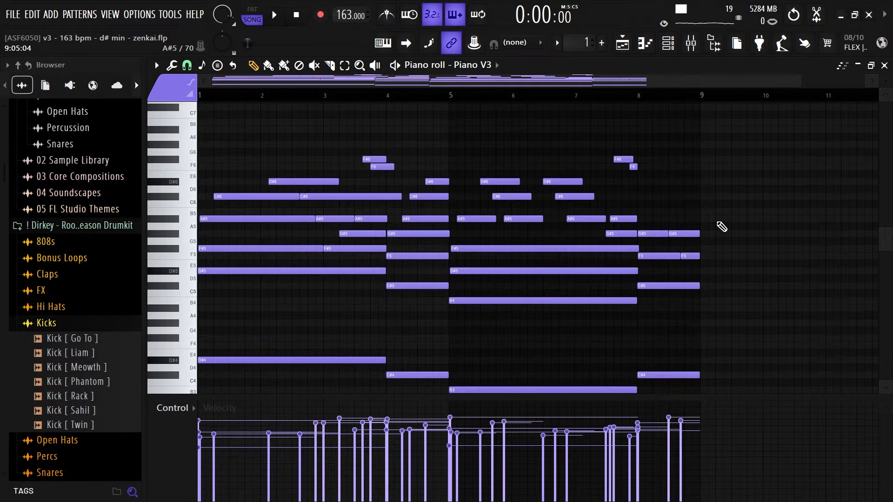
# Step: View the velocity level in the piano roll randomizer and close it without applying changes
pyautogui.hotkey('alt', 'r')
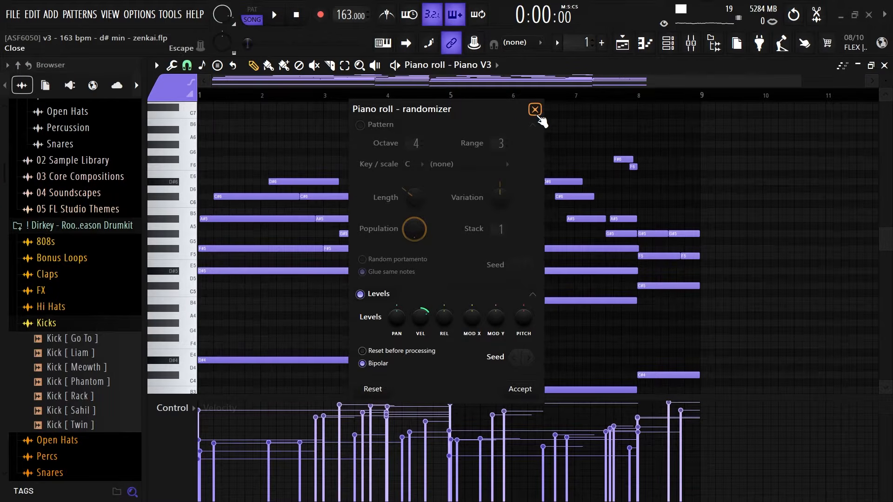
pyautogui.click(535, 110)
pyautogui.scroll(-1, 704, 262)
pyautogui.scroll(1, 708, 266)
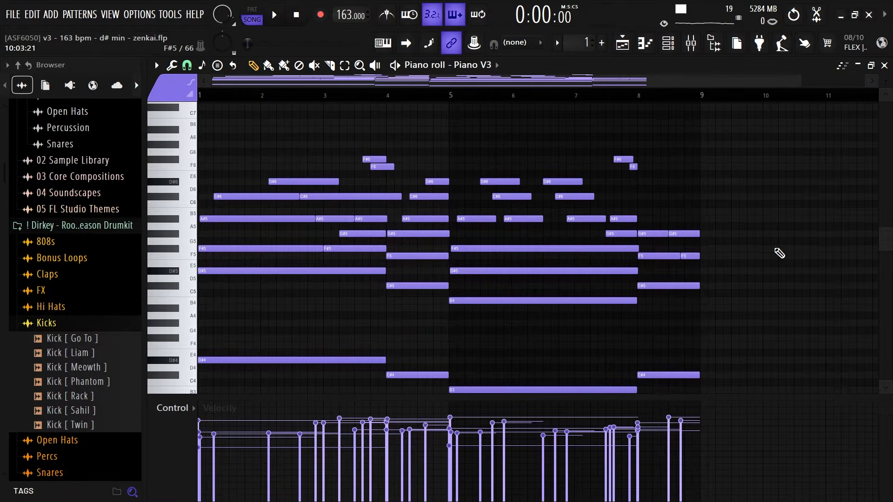
# Step: Play the Piano V3 pattern and inspect its mixer effects: Fruity Parametric EQ 2, LALA and ValhallaVintageVerb
pyautogui.press('space')
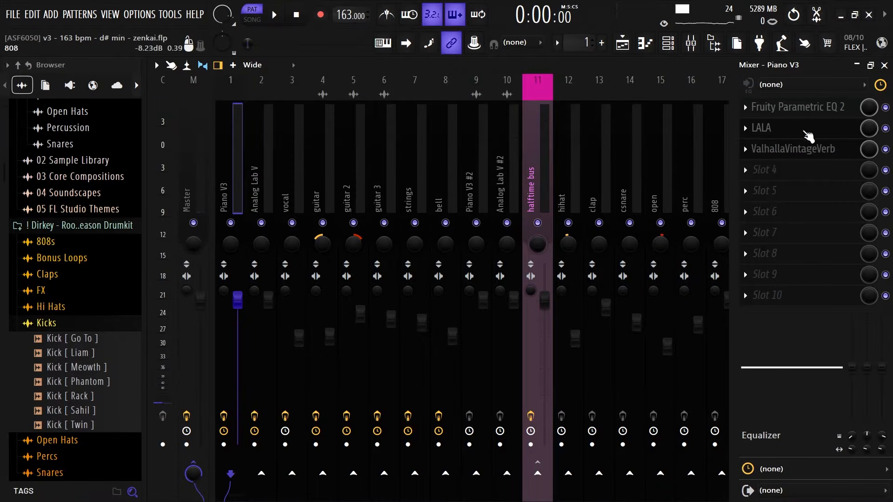
pyautogui.click(838, 107)
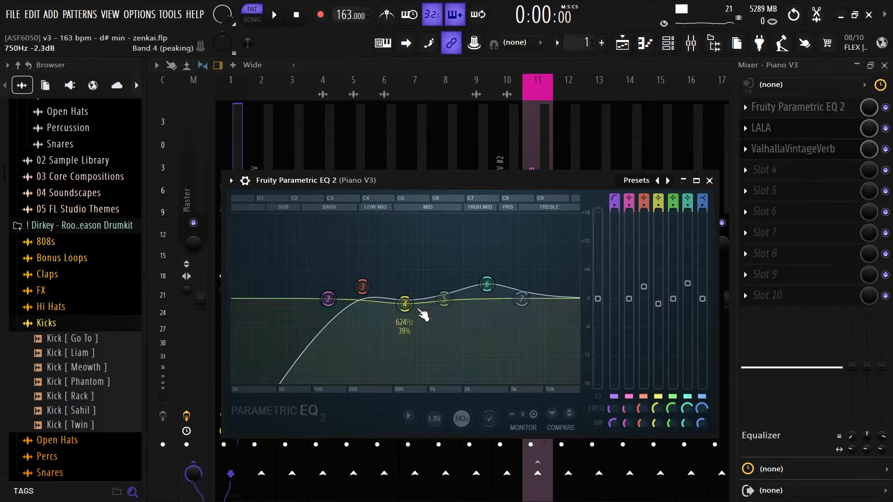
pyautogui.click(797, 132)
pyautogui.moveTo(794, 197); pyautogui.dragTo(669, 216)
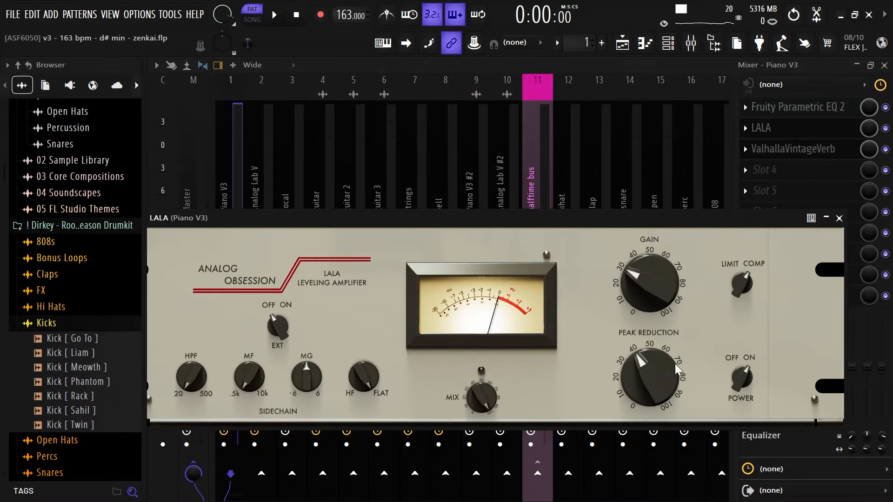
pyautogui.click(819, 149)
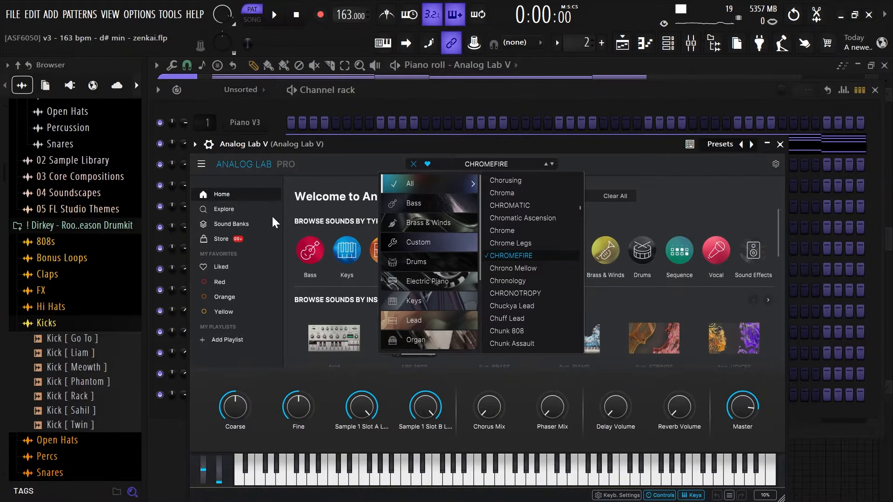
# Step: Open the ALLUSION bank among Analog Lab V's sound banks to show where the CHROMEFIRE preset is
pyautogui.click(256, 224)
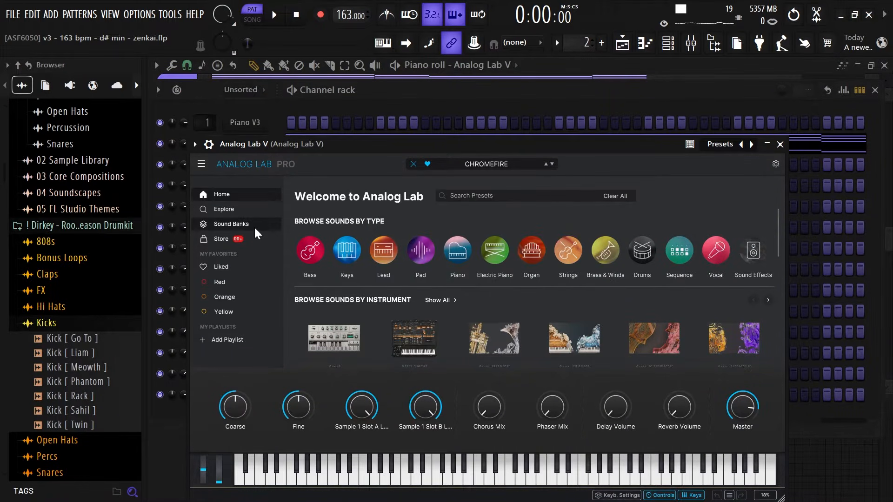
pyautogui.click(319, 292)
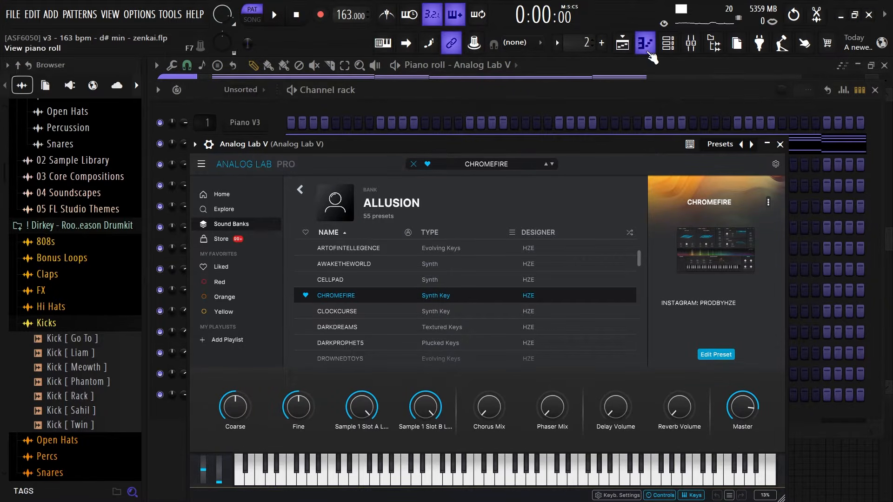
# Step: Show the Analog Lab V chord notes in the piano roll and play the pattern
pyautogui.click(650, 48)
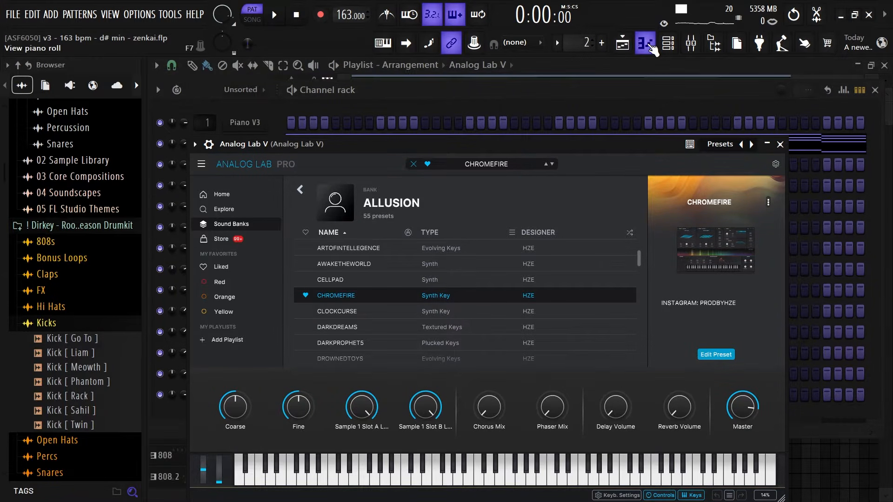
pyautogui.click(650, 49)
pyautogui.scroll(-1, 338, 248)
pyautogui.scroll(1, 339, 248)
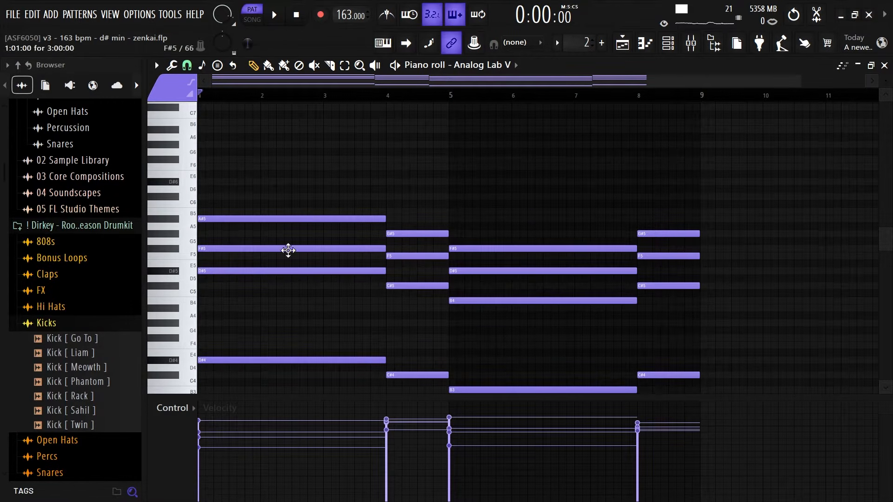
pyautogui.moveTo(273, 200); pyautogui.dragTo(778, 389)
pyautogui.keyDown('ctrl'); pyautogui.click(778, 383); pyautogui.keyUp('ctrl')
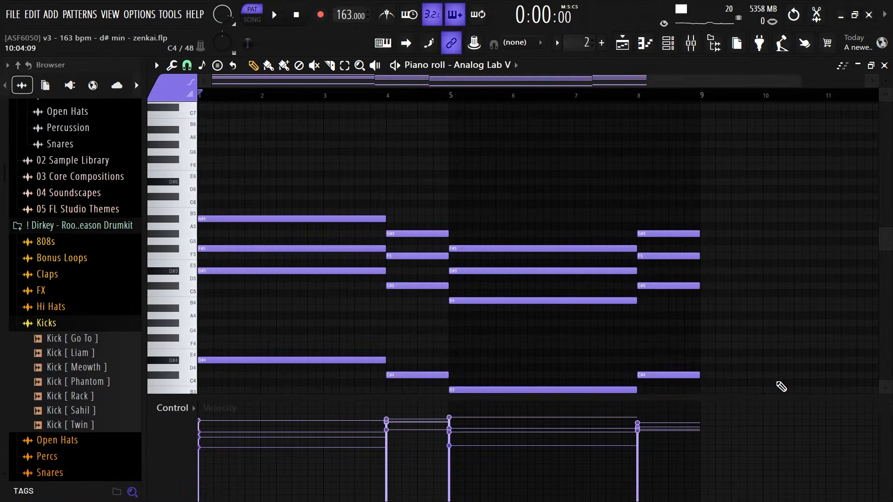
pyautogui.press('space')
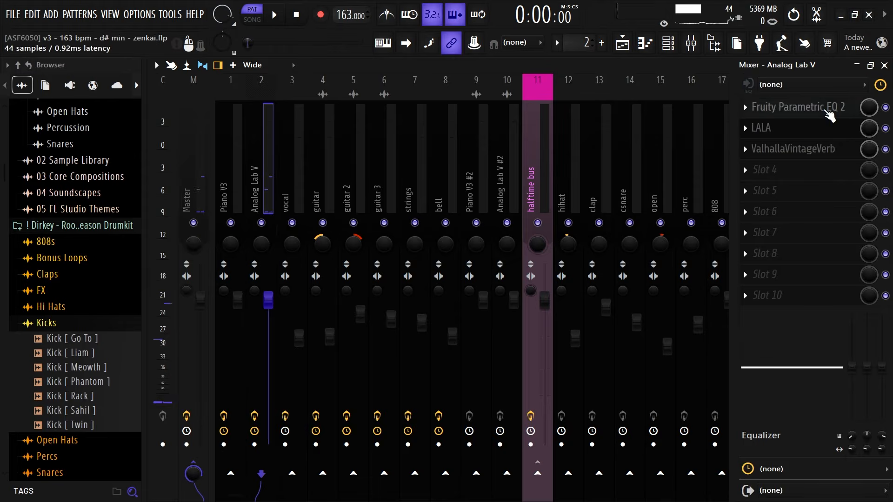
# Step: Inspect the Fruity Parametric EQ 2, LALA and ValhallaVintageVerb settings on the Analog Lab V mixer track
pyautogui.click(798, 107)
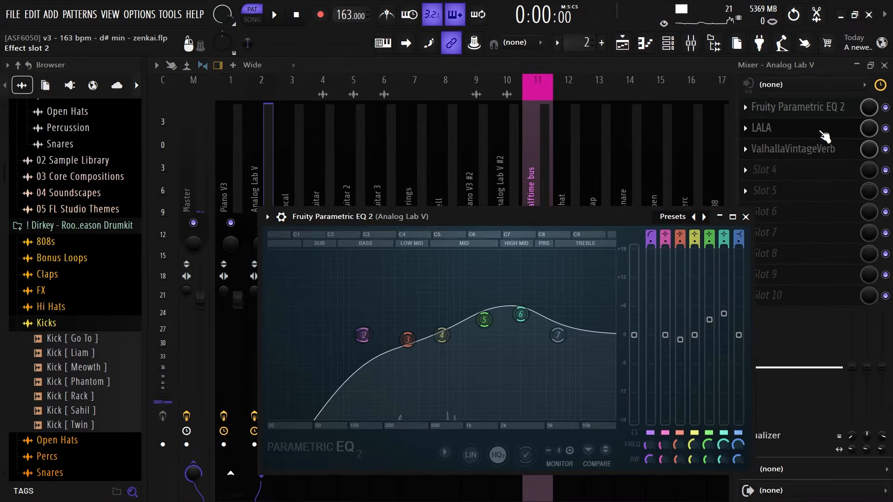
pyautogui.click(821, 132)
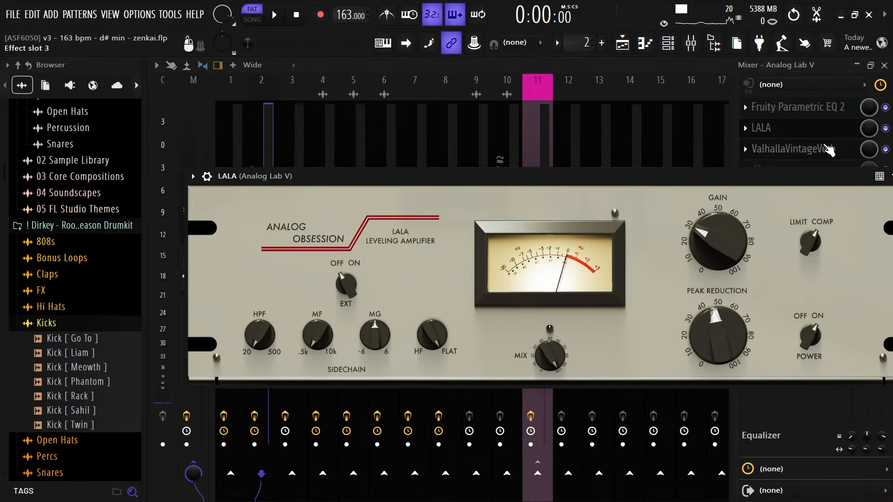
pyautogui.click(830, 149)
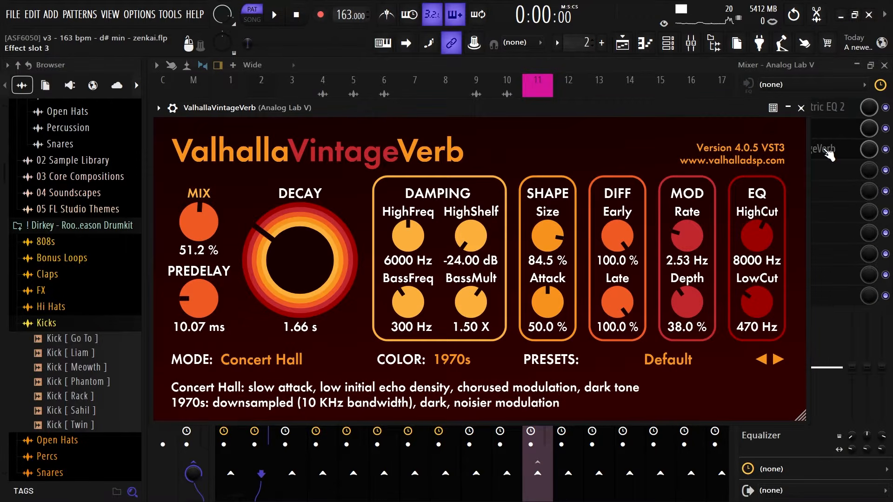
pyautogui.click(801, 108)
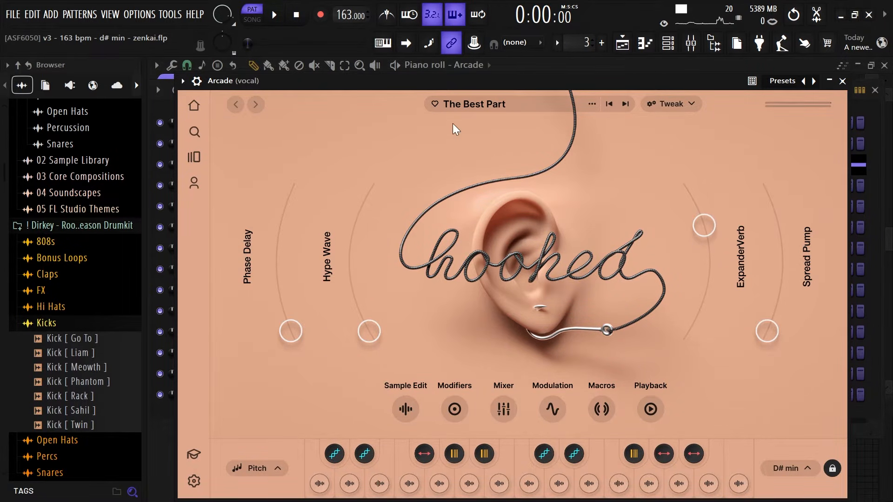
# Step: Show Arcade's session key list and open the vocal's piano roll
pyautogui.click(791, 469)
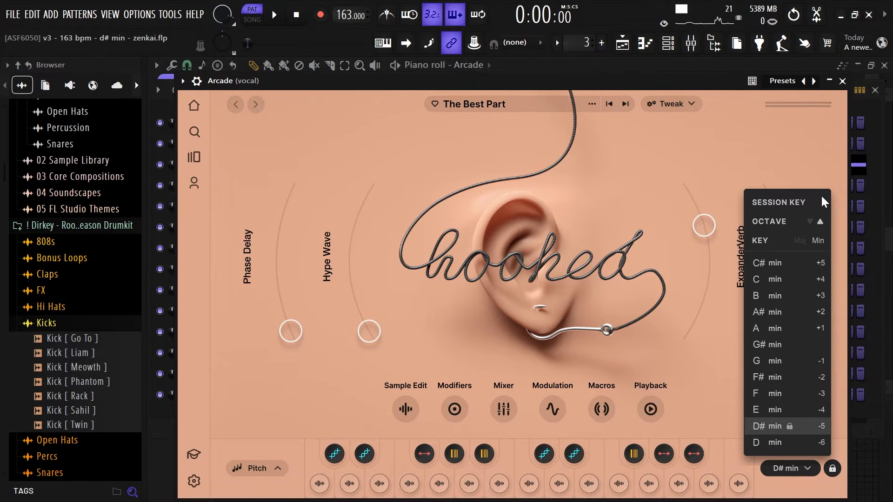
pyautogui.click(646, 53)
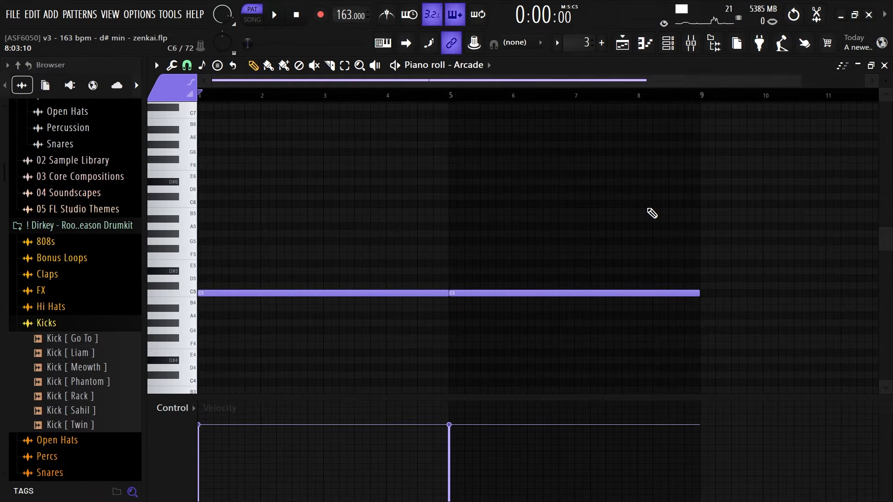
# Step: Play the vocal pattern and inspect its Fruity Parametric EQ 2, LALA, Fruity Delay 3 and ValhallaVintageVerb settings
pyautogui.press('space')
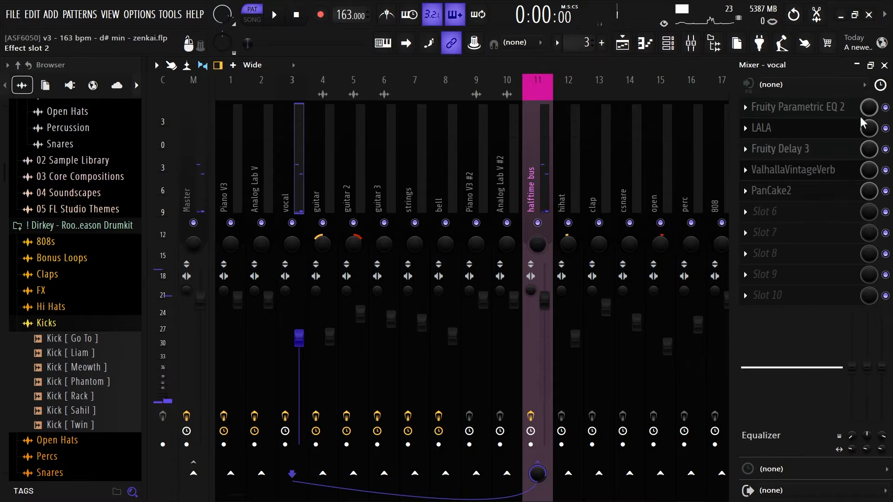
pyautogui.click(805, 107)
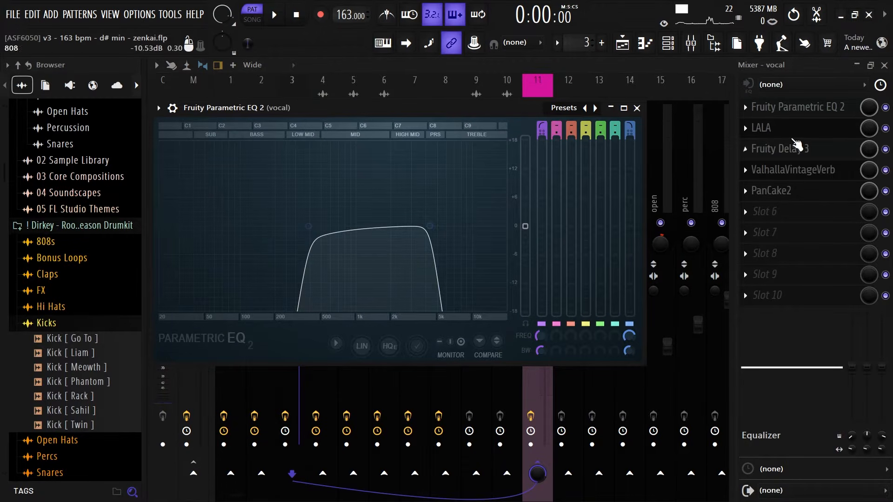
pyautogui.click(800, 132)
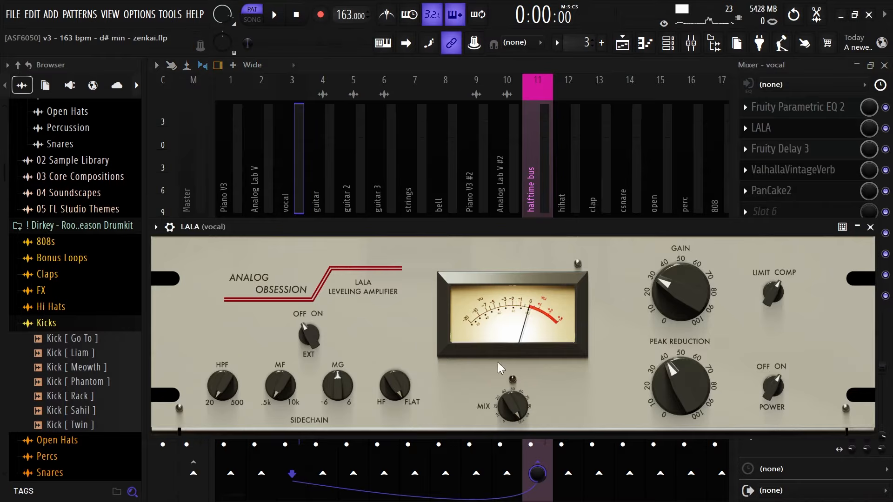
pyautogui.click(788, 151)
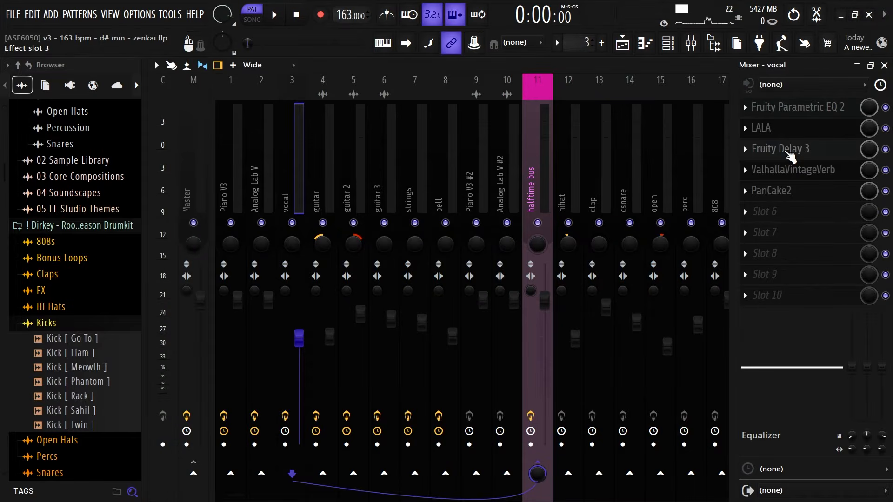
pyautogui.click(791, 153)
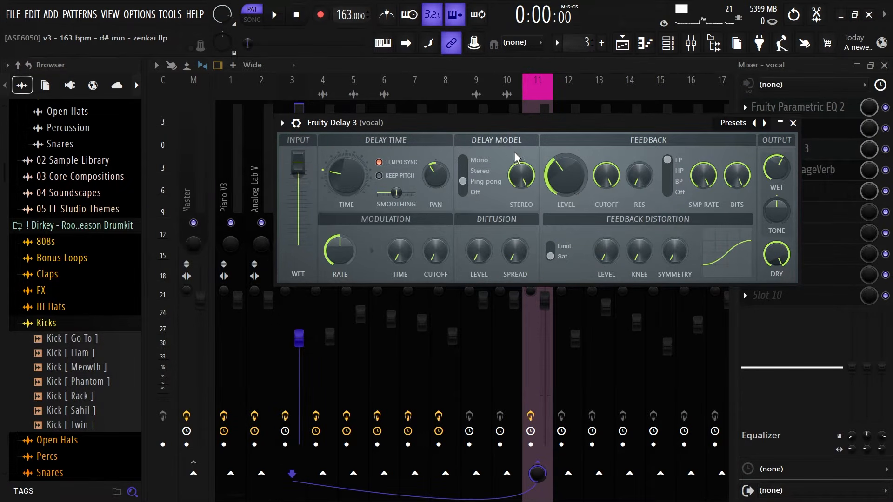
pyautogui.click(793, 123)
pyautogui.click(792, 173)
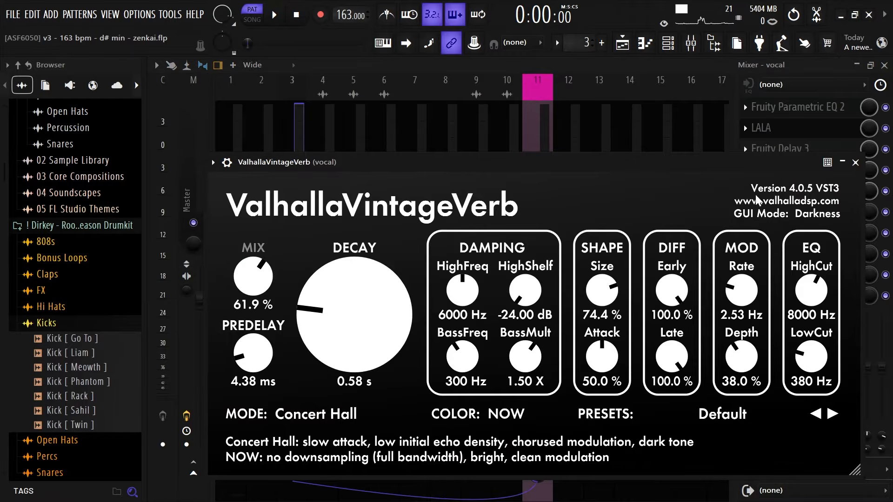
# Step: Close the vocal's reverb window and play the Arcade B5 and C#5 notes in the piano roll
pyautogui.click(856, 163)
pyautogui.click(811, 191)
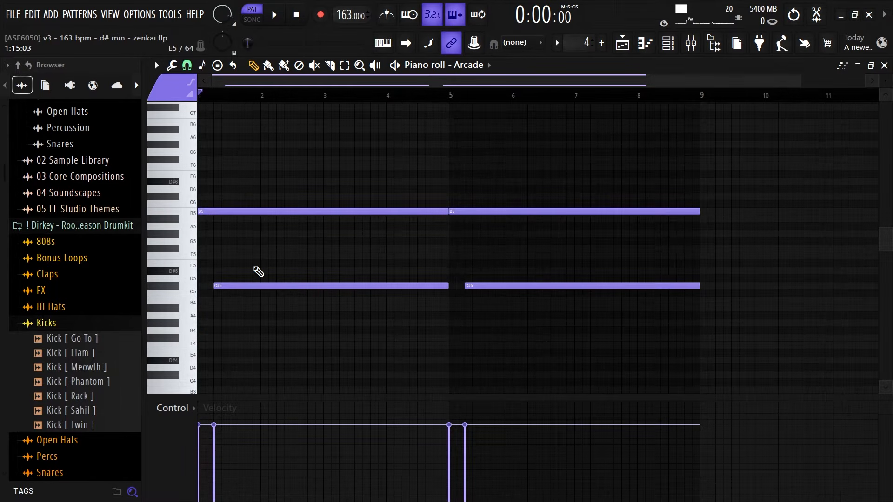
pyautogui.moveTo(254, 261); pyautogui.dragTo(833, 370)
pyautogui.keyDown('ctrl'); pyautogui.click(792, 321); pyautogui.keyUp('ctrl')
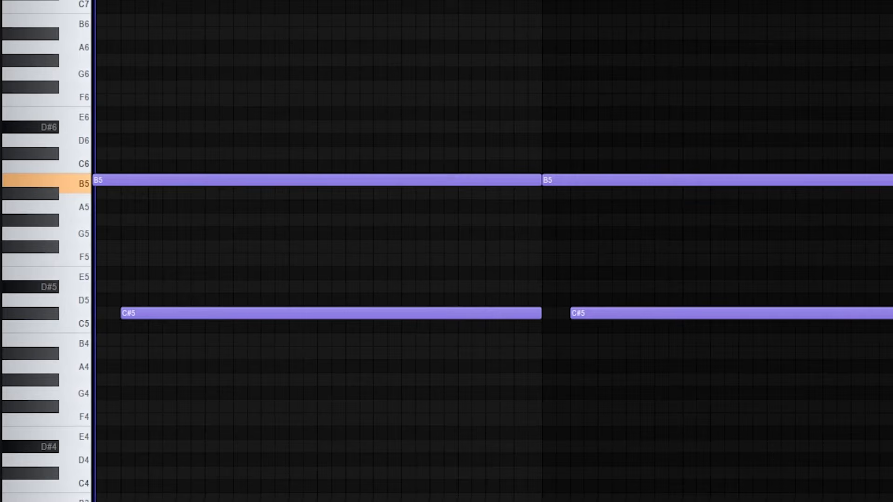
pyautogui.press('space')
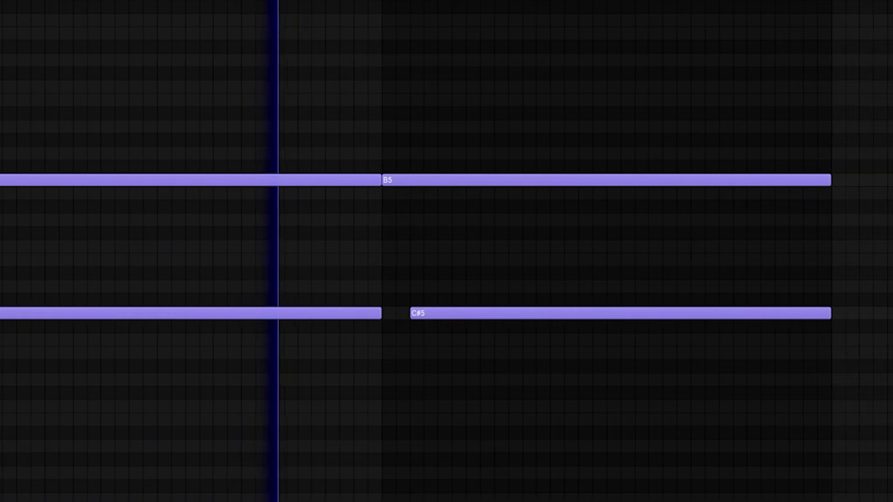
pyautogui.press('space')
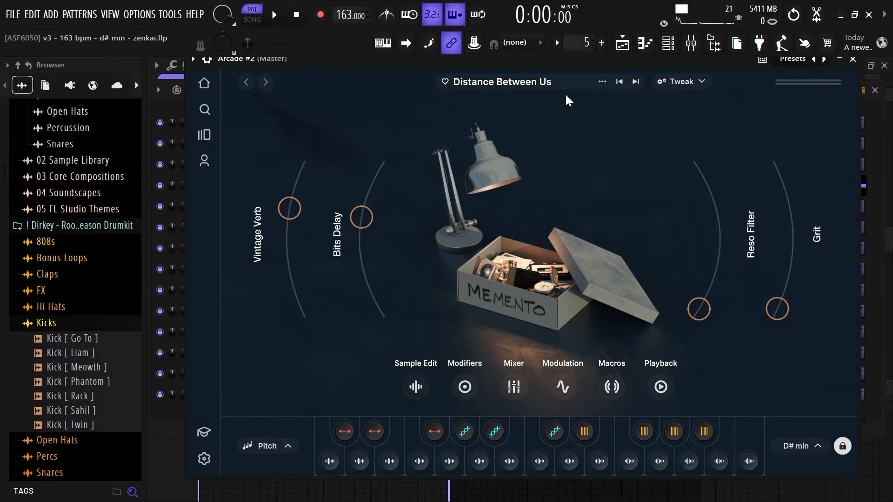
# Step: Show the Arcade #2 guitar notes for the Distance Between Us kit in the piano roll and play the pattern
pyautogui.click(645, 43)
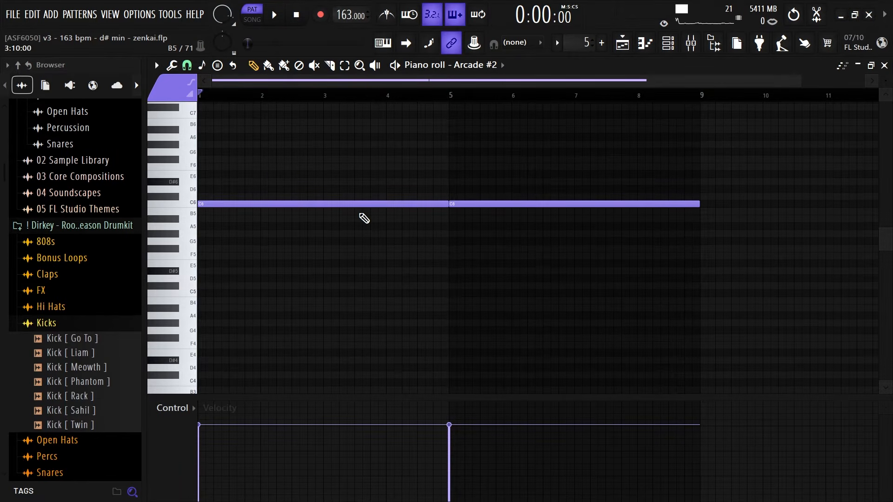
pyautogui.press('space')
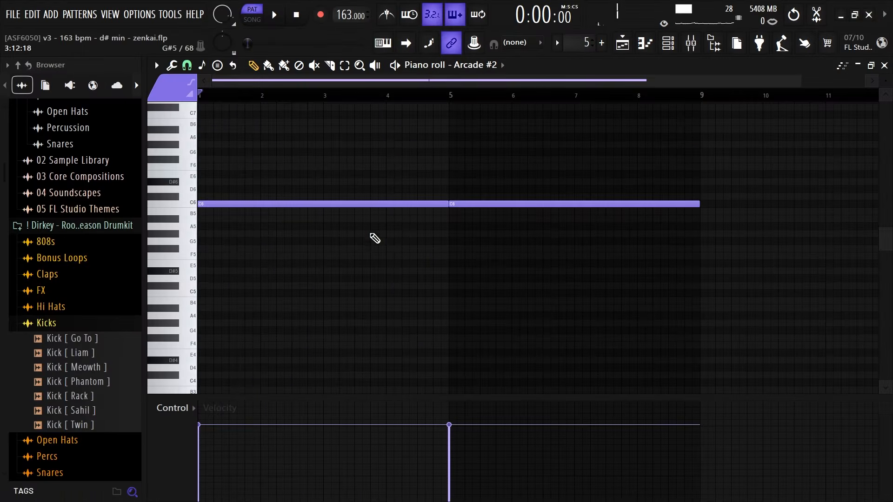
pyautogui.moveTo(261, 168); pyautogui.dragTo(253, 287)
pyautogui.moveTo(344, 271); pyautogui.dragTo(333, 260)
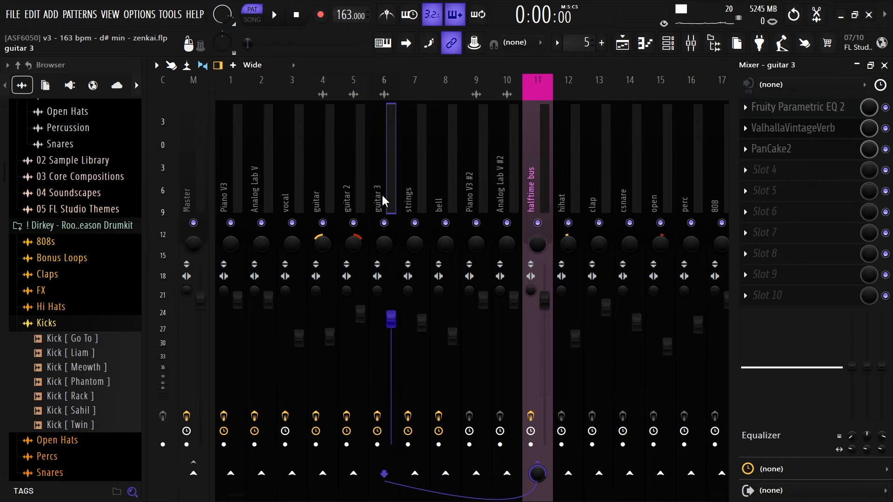
# Step: Inspect the panning, Fruity Parametric EQ 2, Fruity Delay 3 and ValhallaVintageVerb settings on the guitar mixer track
pyautogui.click(313, 193)
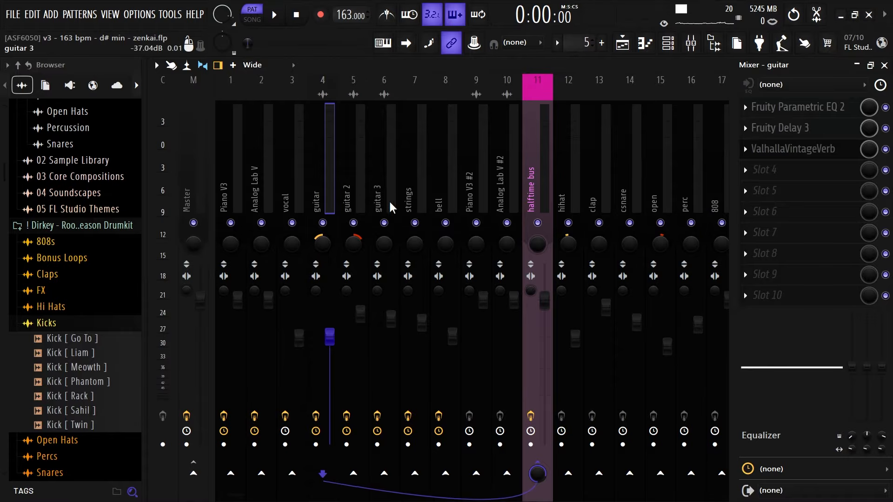
pyautogui.moveTo(321, 243); pyautogui.dragTo(320, 249)
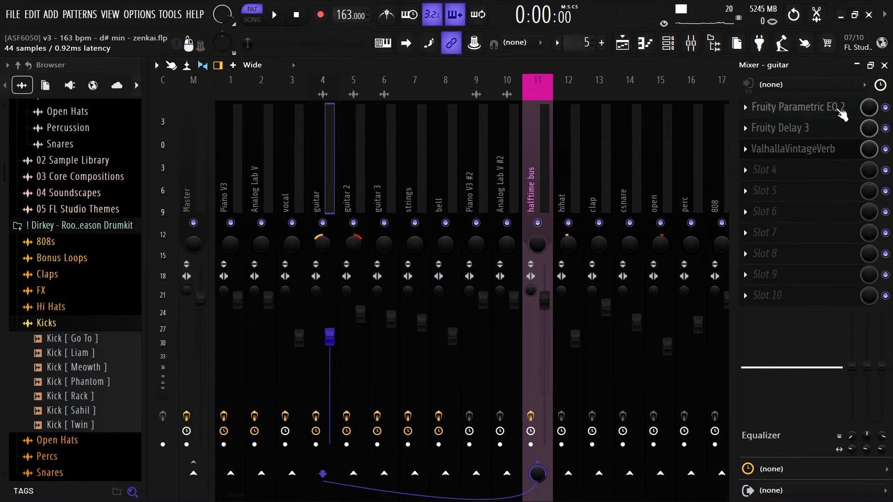
pyautogui.click(841, 112)
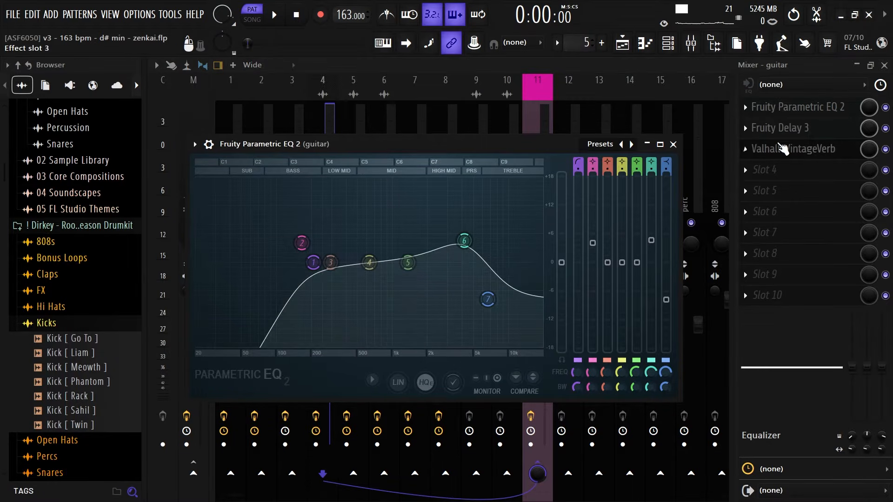
pyautogui.click(791, 132)
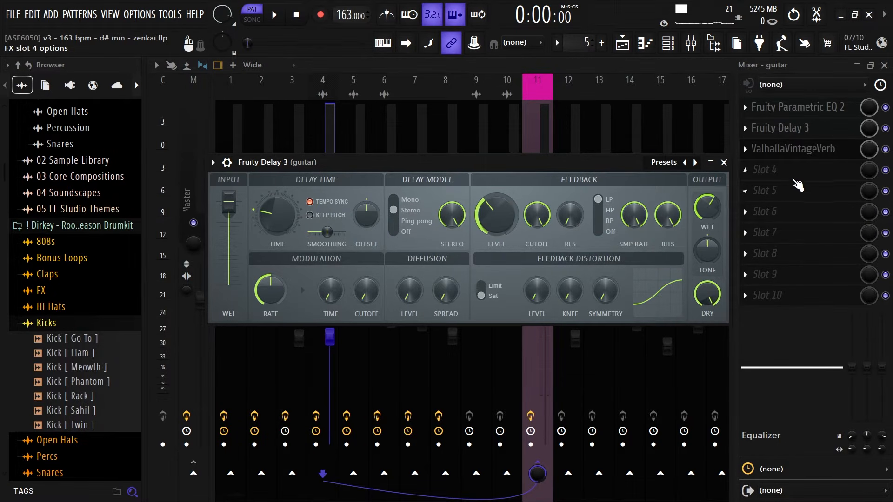
pyautogui.click(814, 149)
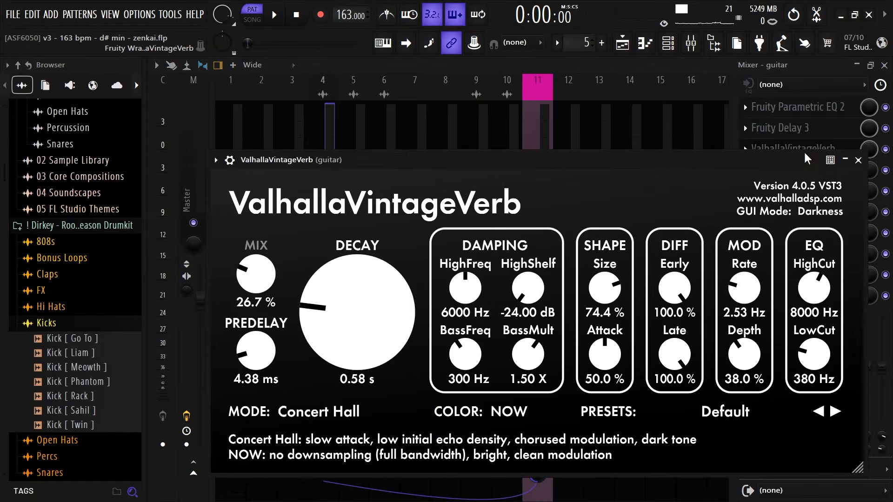
# Step: Inspect the Fruity Parametric EQ 2, Fruity Delay 3 and ValhallaVintageVerb settings on the guitar 2 mixer track
pyautogui.click(366, 133)
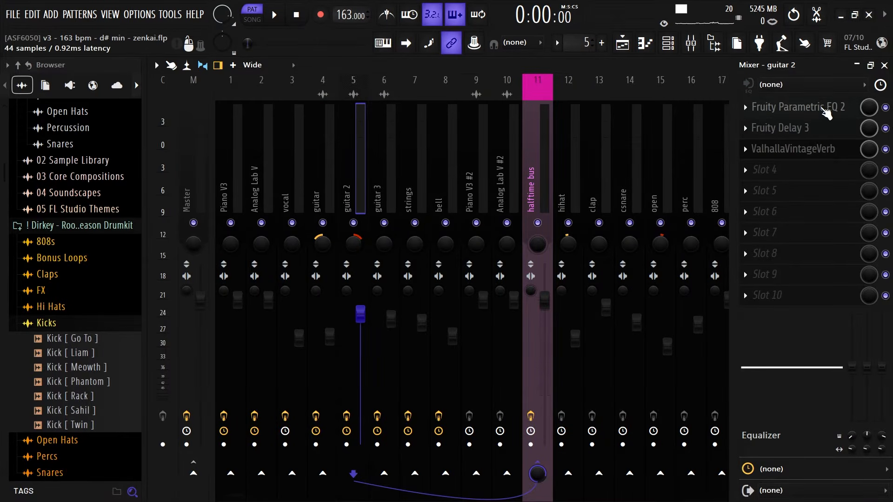
pyautogui.click(827, 113)
pyautogui.click(811, 134)
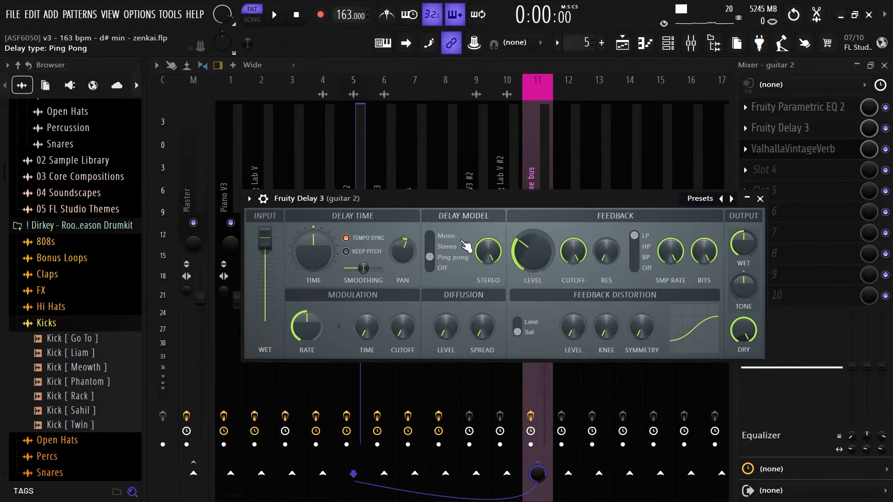
pyautogui.click(794, 150)
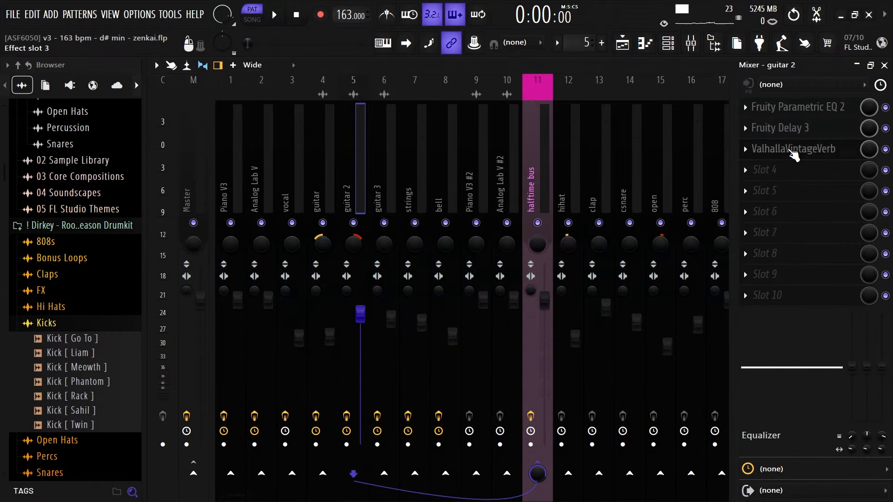
# Step: Inspect the Fruity Parametric EQ 2, ValhallaVintageVerb and PanCake2 settings on the guitar 3 mixer track
pyautogui.click(378, 193)
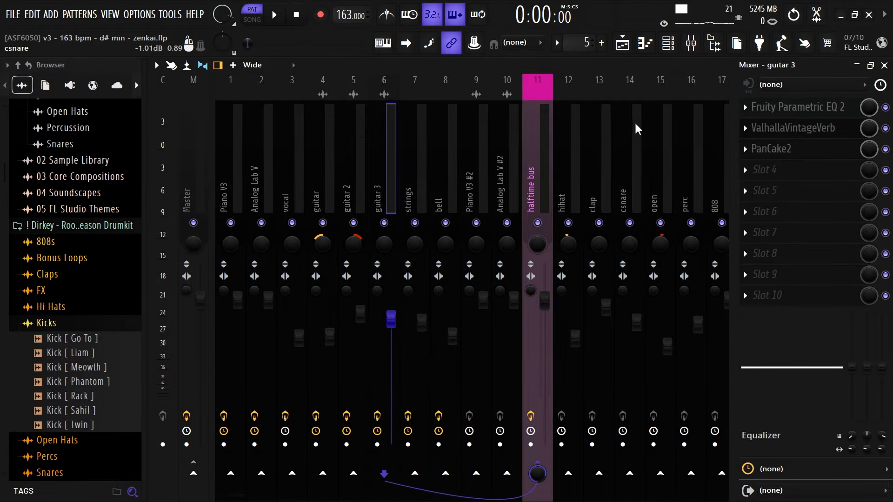
pyautogui.click(825, 116)
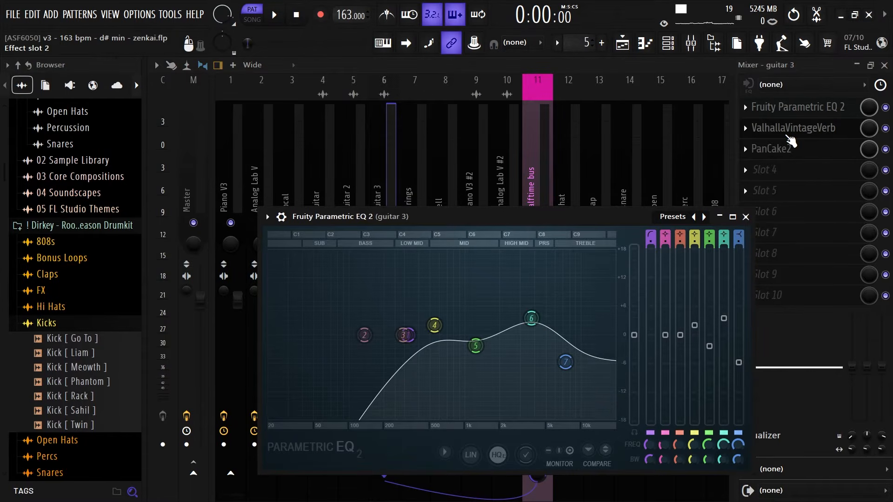
pyautogui.click(774, 134)
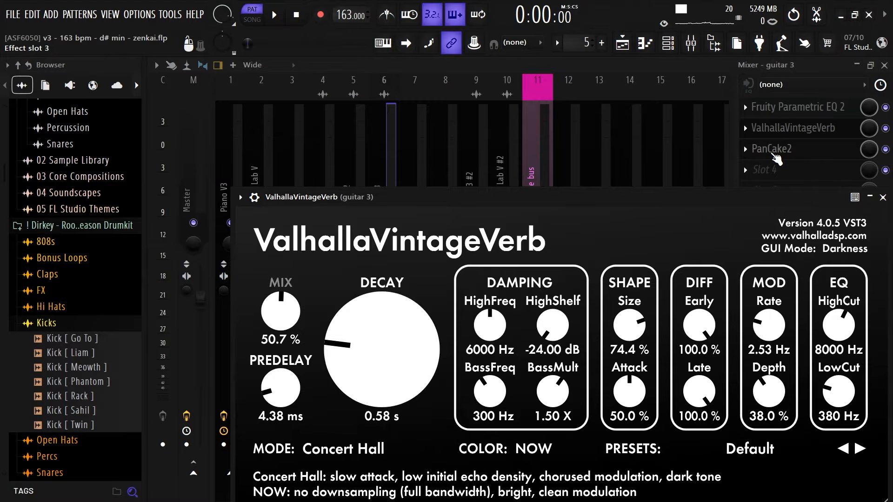
pyautogui.click(774, 156)
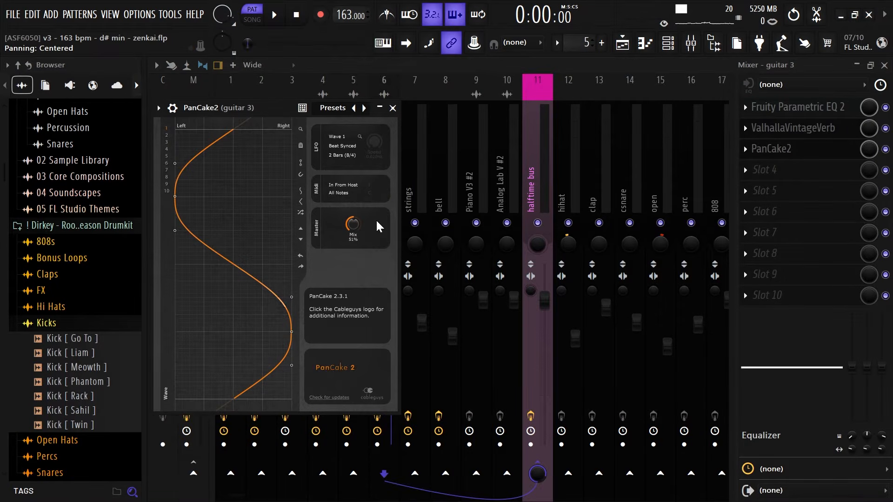
pyautogui.click(392, 108)
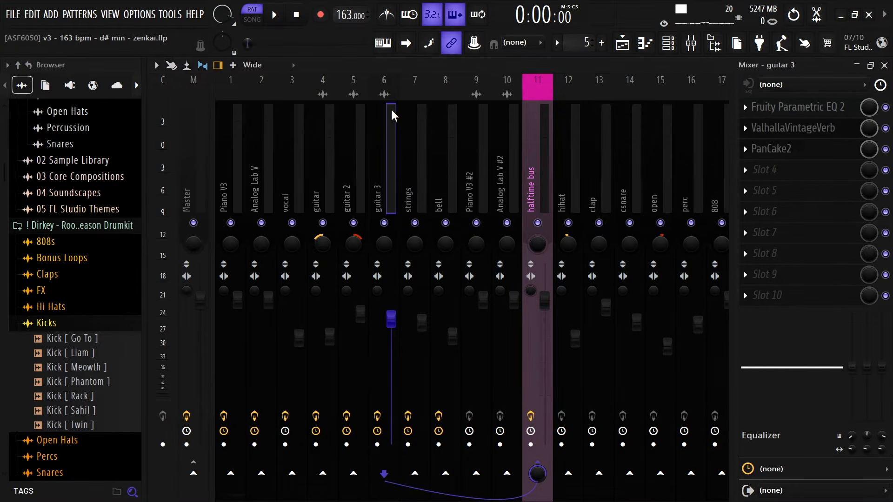
# Step: Show the BBC Symphony Orchestra Violins 1 preset and its piano roll notes, and play the strings pattern
pyautogui.click(645, 42)
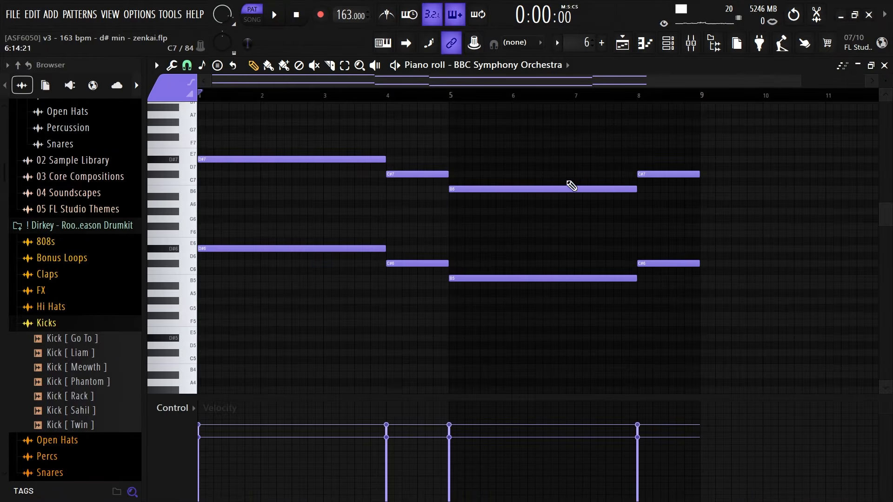
pyautogui.click(642, 174)
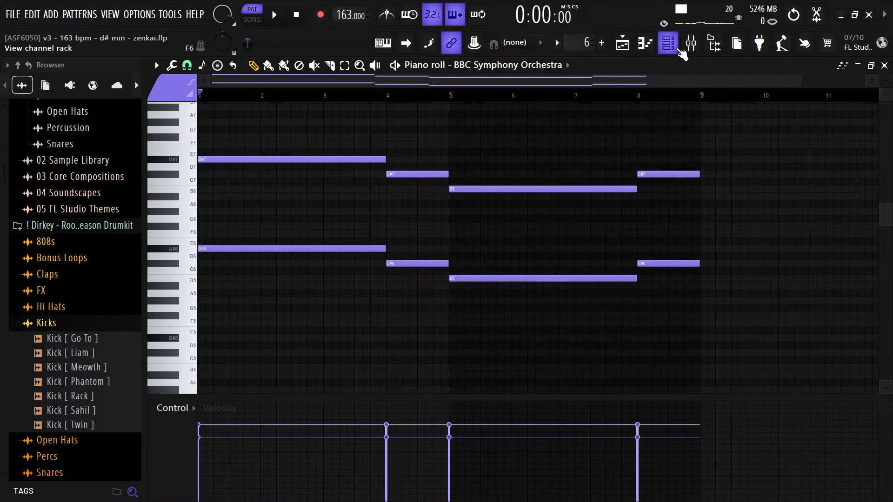
pyautogui.click(679, 51)
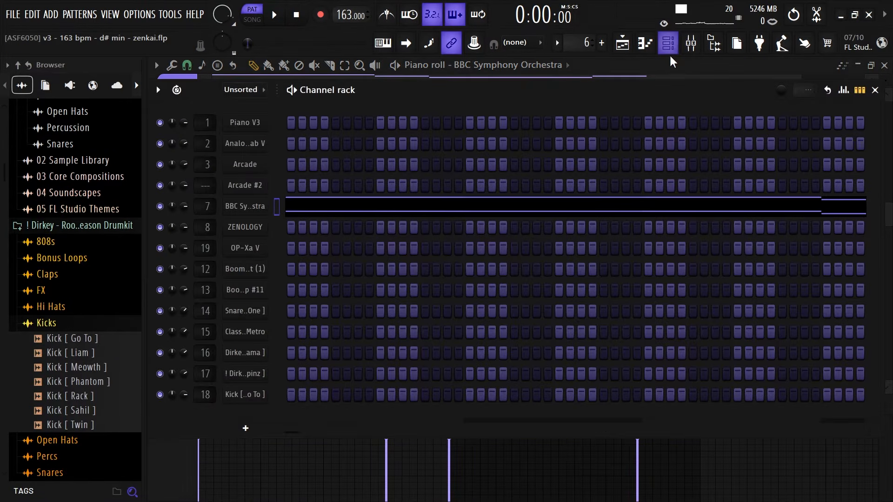
pyautogui.click(241, 210)
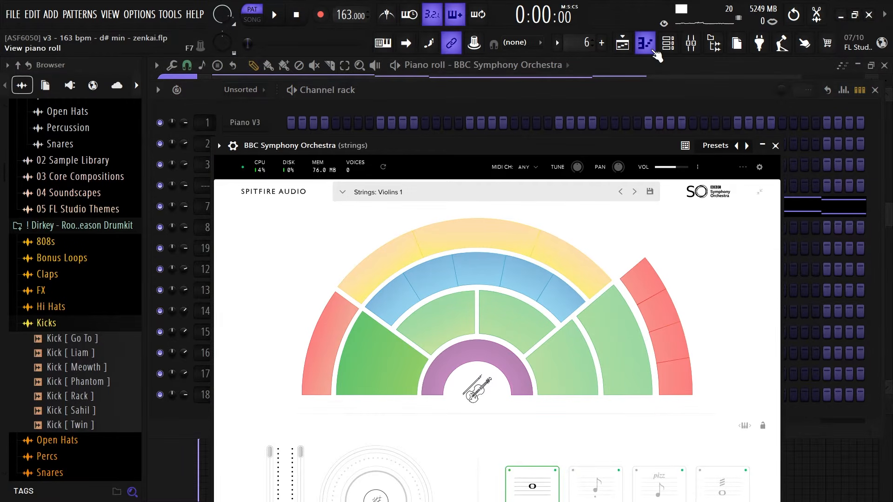
pyautogui.click(650, 49)
pyautogui.click(650, 49)
pyautogui.scroll(2, 424, 241)
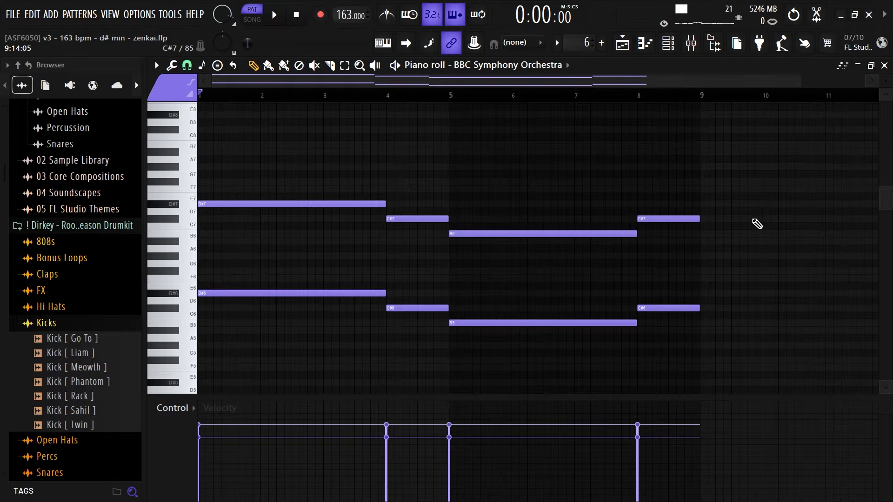
pyautogui.press('space')
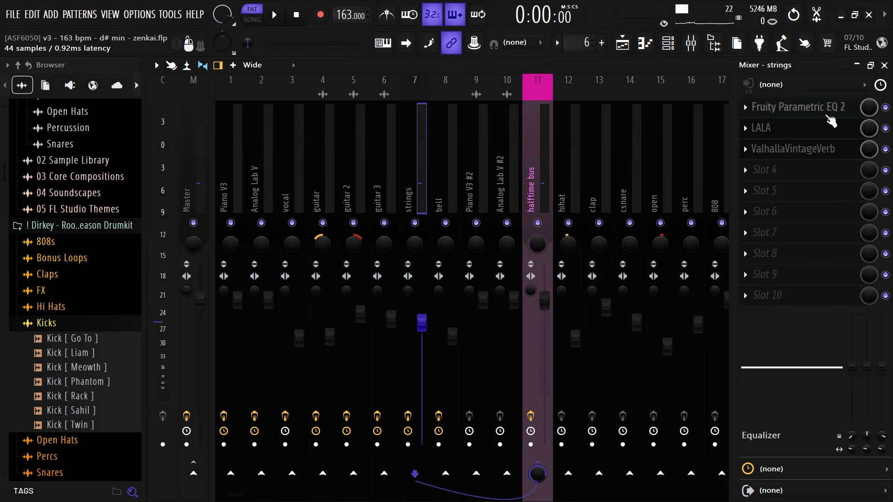
# Step: Inspect the Fruity Parametric EQ 2, LALA and ValhallaVintageVerb settings on the strings mixer track
pyautogui.click(828, 116)
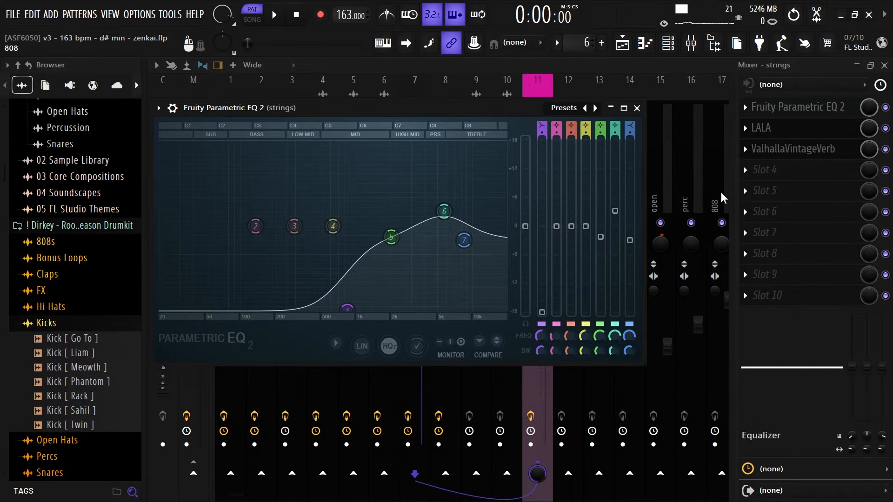
pyautogui.click(823, 148)
pyautogui.click(815, 125)
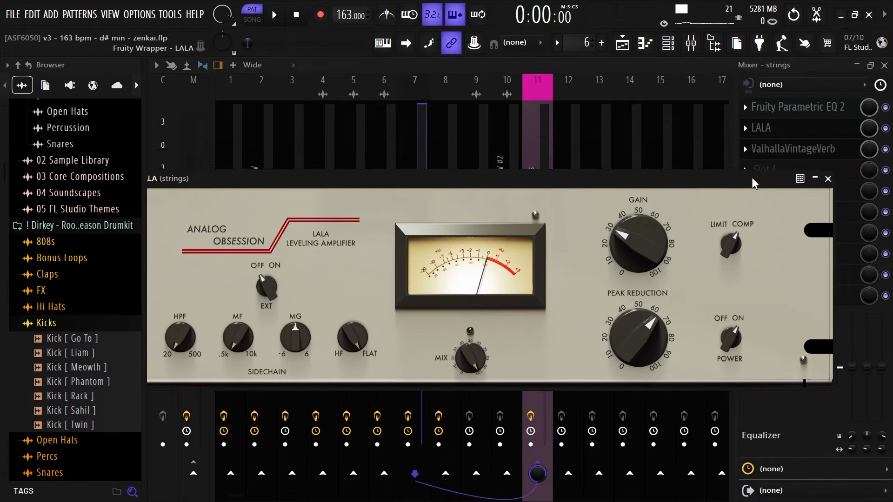
pyautogui.moveTo(753, 179); pyautogui.dragTo(744, 187)
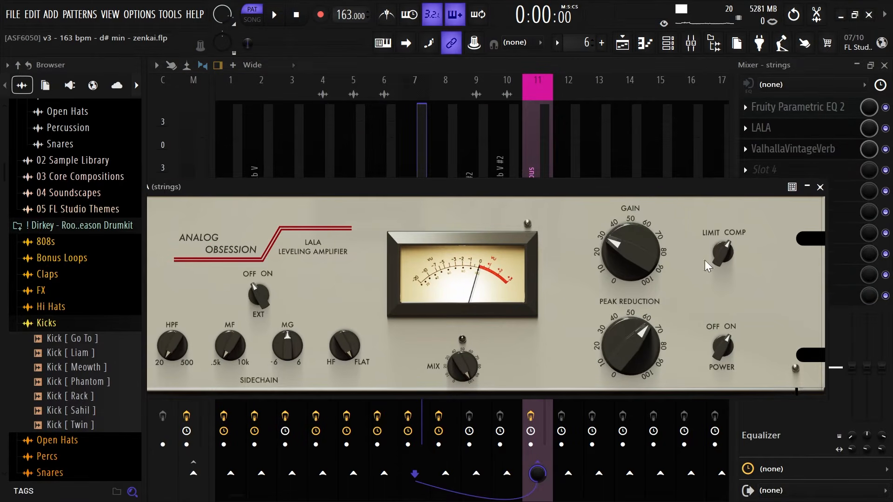
pyautogui.click(793, 150)
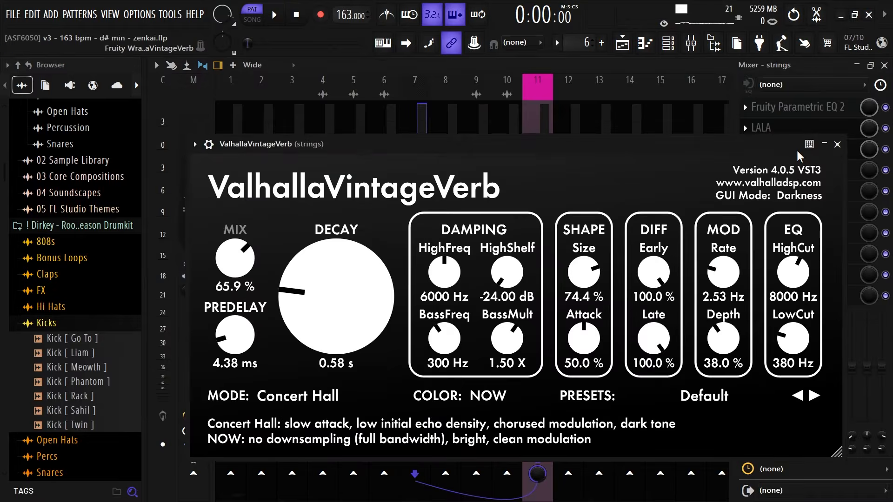
pyautogui.click(845, 148)
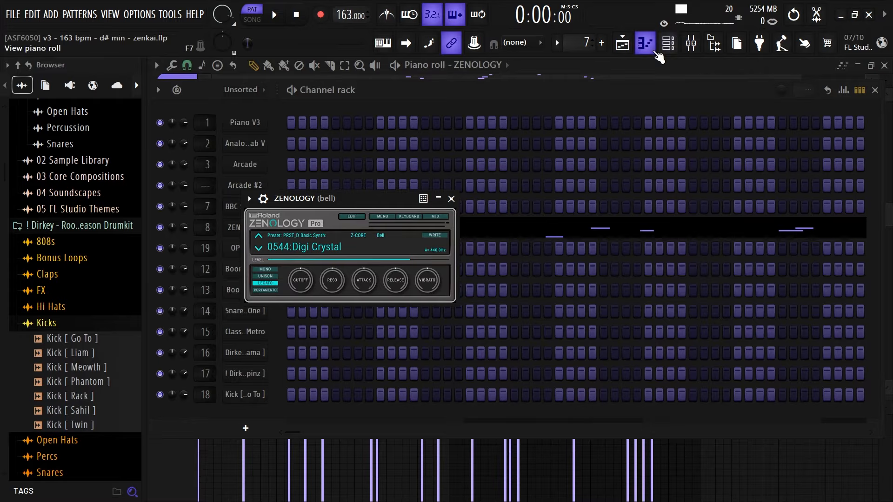
# Step: Show the bell notes for the ZENOLOGY Digi Crystal preset in the piano roll and play the bell pattern
pyautogui.click(655, 52)
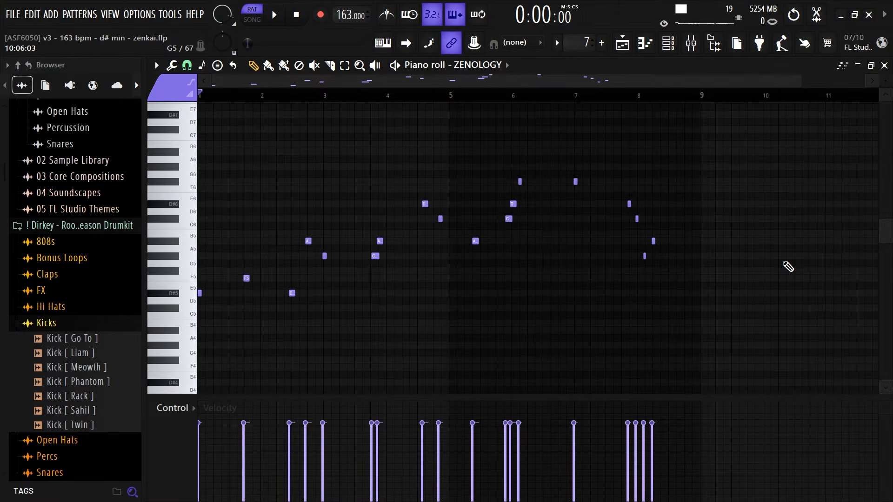
pyautogui.press('space')
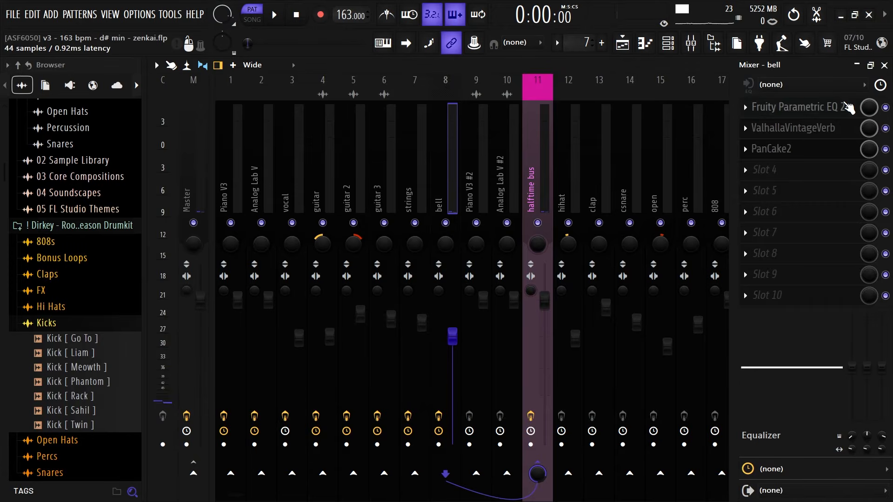
# Step: Inspect the Fruity Parametric EQ 2, ValhallaVintageVerb and PanCake2 settings on the bell mixer track
pyautogui.click(850, 108)
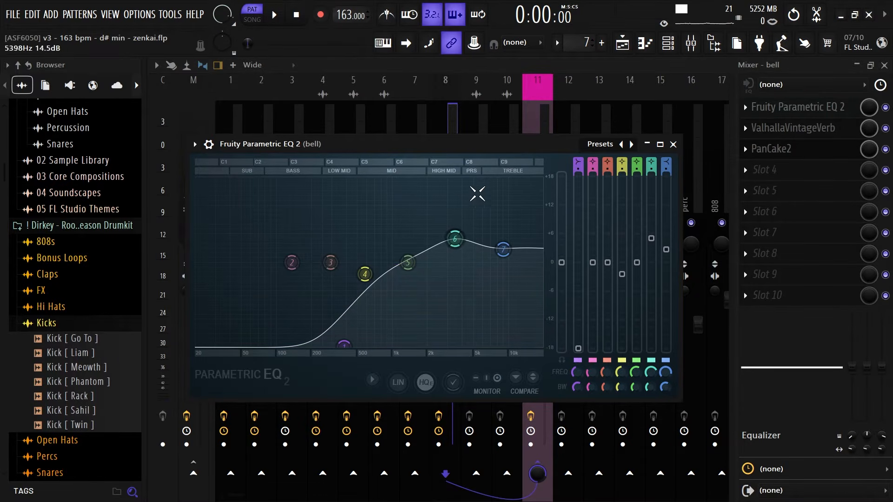
pyautogui.click(817, 129)
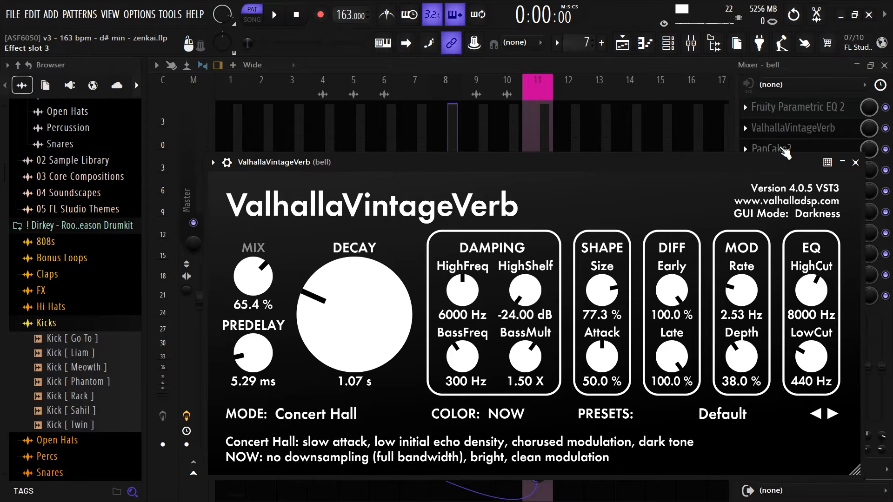
pyautogui.click(781, 149)
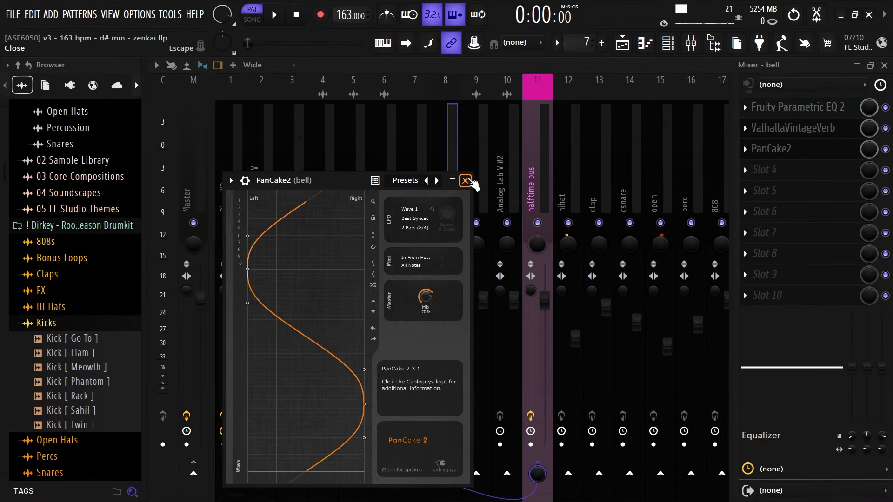
pyautogui.click(467, 181)
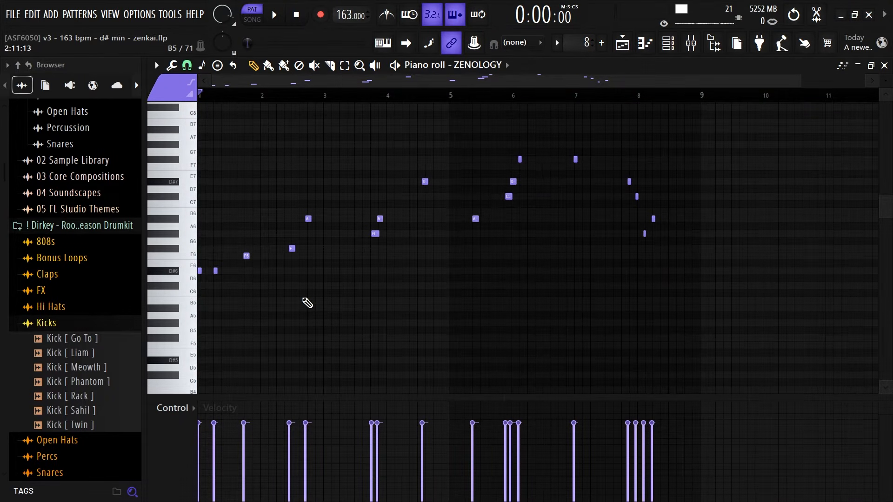
# Step: Show the ZENOLOGY notes of the Bell +1 variation in pattern 8 and play it
pyautogui.click(309, 219)
pyautogui.press('space')
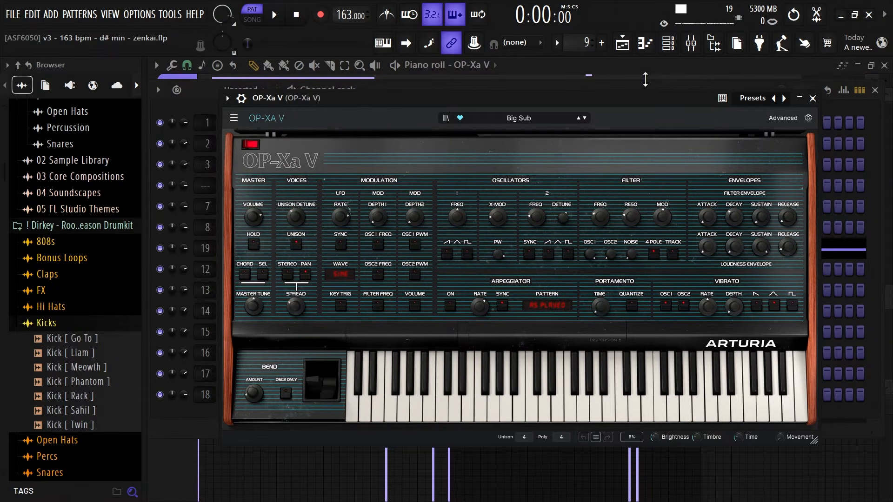
# Step: Show and play the sub bass notes for the OP-Xa V Big Sub preset, and inspect its Fruity Parametric EQ 2
pyautogui.click(651, 51)
pyautogui.click(651, 50)
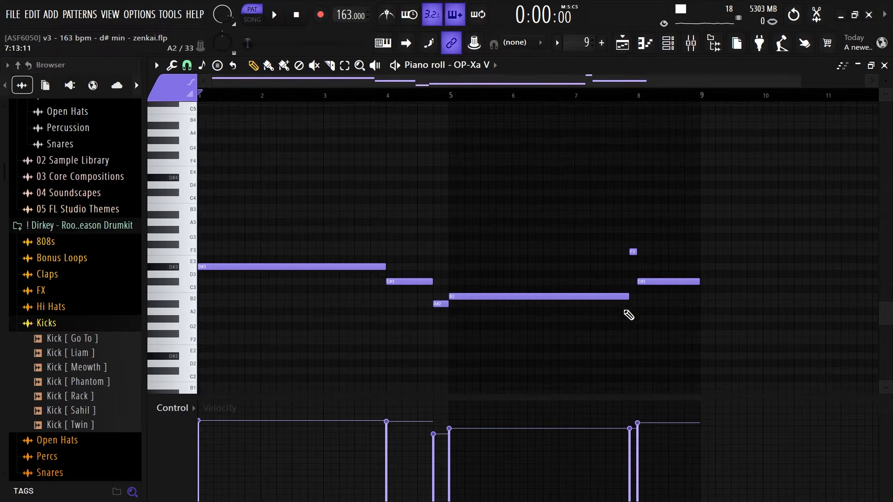
pyautogui.moveTo(268, 235); pyautogui.dragTo(878, 354)
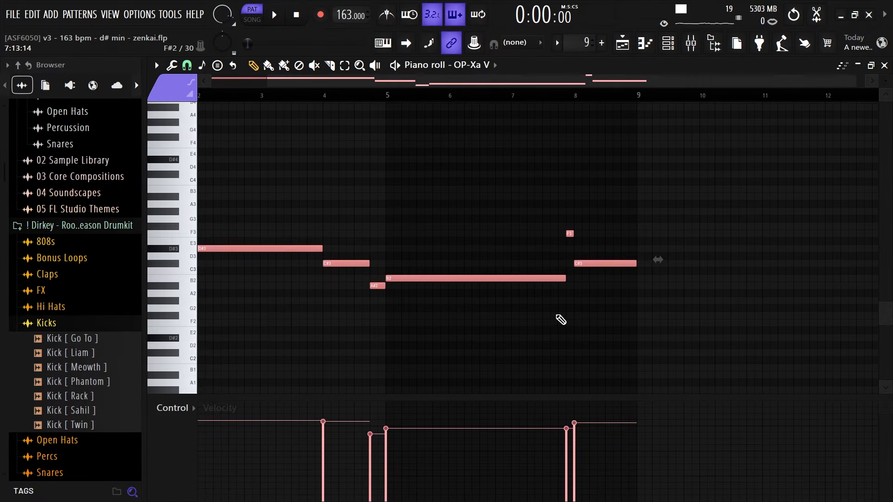
pyautogui.moveTo(367, 277); pyautogui.dragTo(379, 289)
pyautogui.moveTo(564, 230); pyautogui.dragTo(598, 249)
pyautogui.scroll(-1, 621, 261)
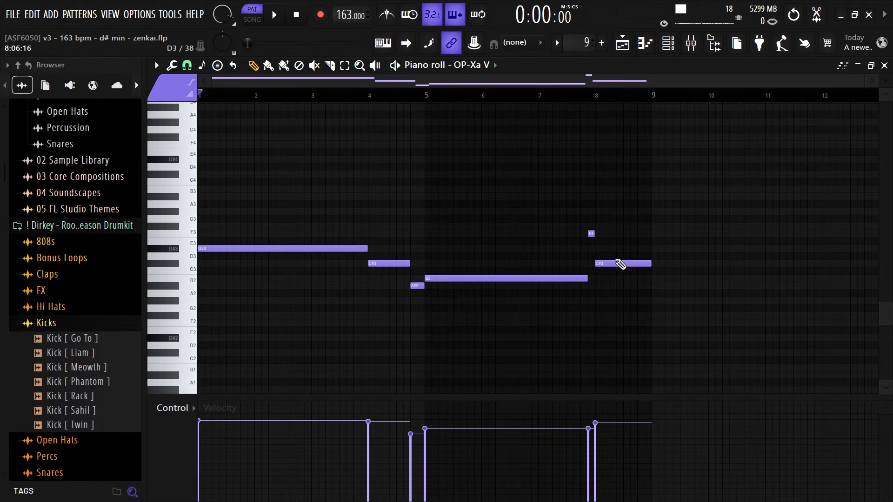
pyautogui.press('space')
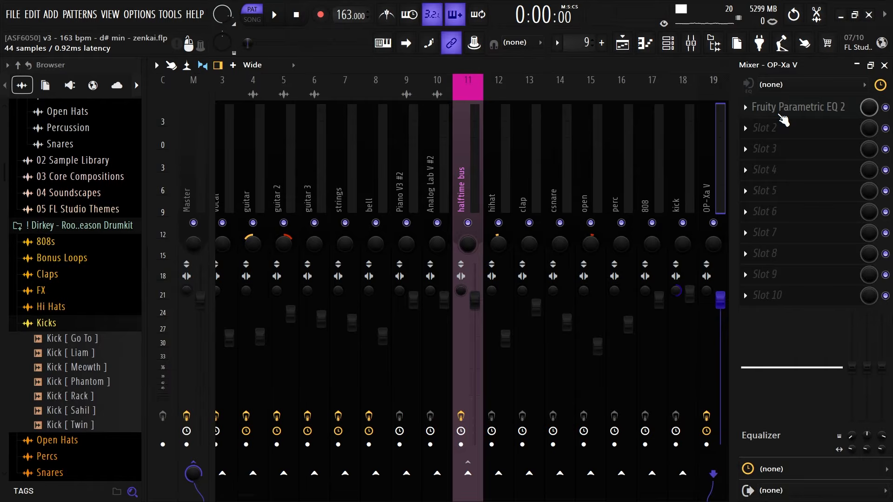
pyautogui.click(782, 108)
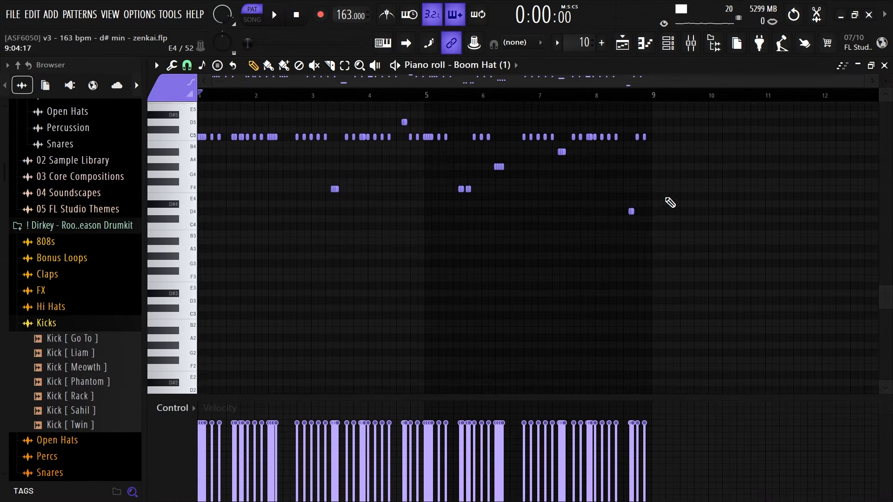
# Step: Show the Boom Hat notes of patterns 10 and 11 in the piano roll and play both hi-hat patterns
pyautogui.scroll(3, 675, 219)
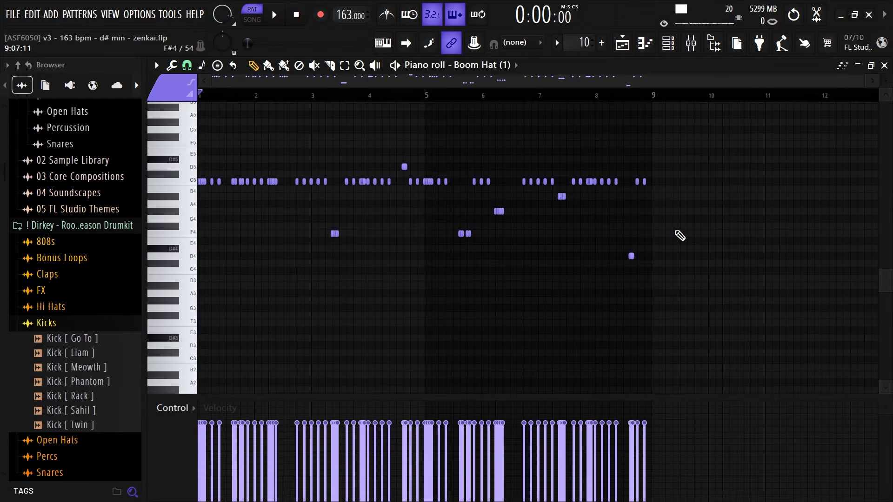
pyautogui.scroll(2, 697, 267)
pyautogui.scroll(1, 696, 272)
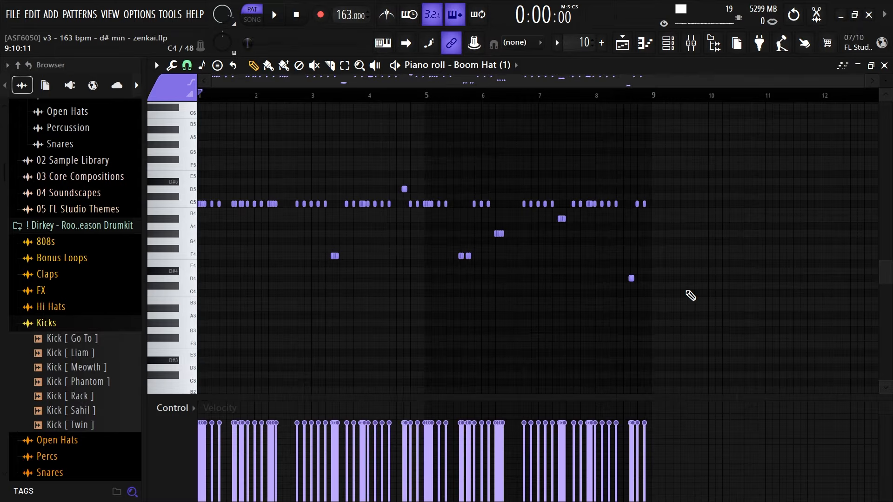
pyautogui.press('space')
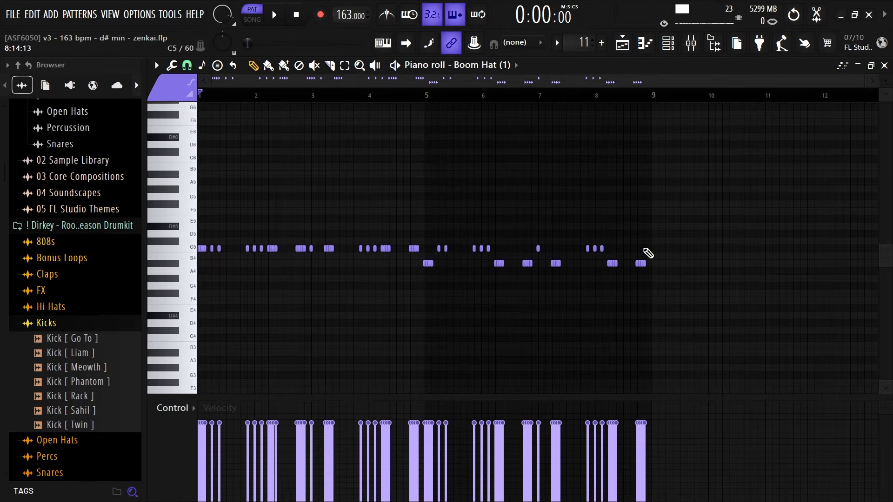
pyautogui.scroll(-1, 644, 253)
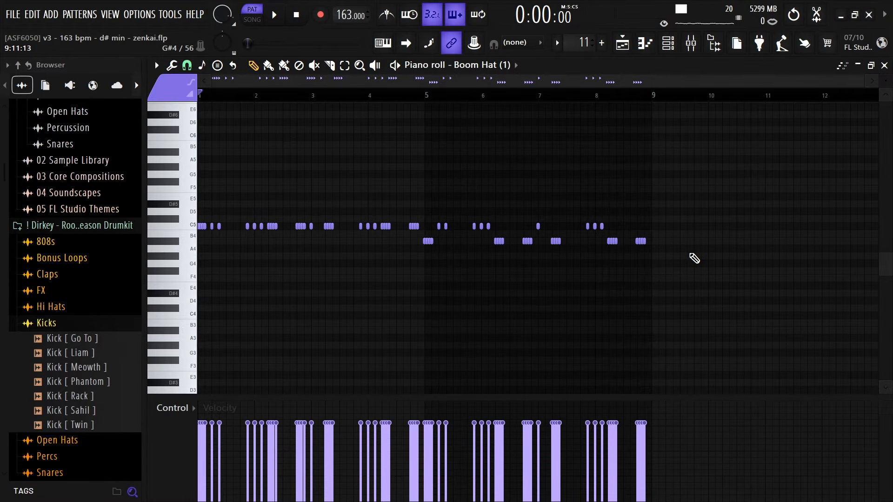
pyautogui.press('space')
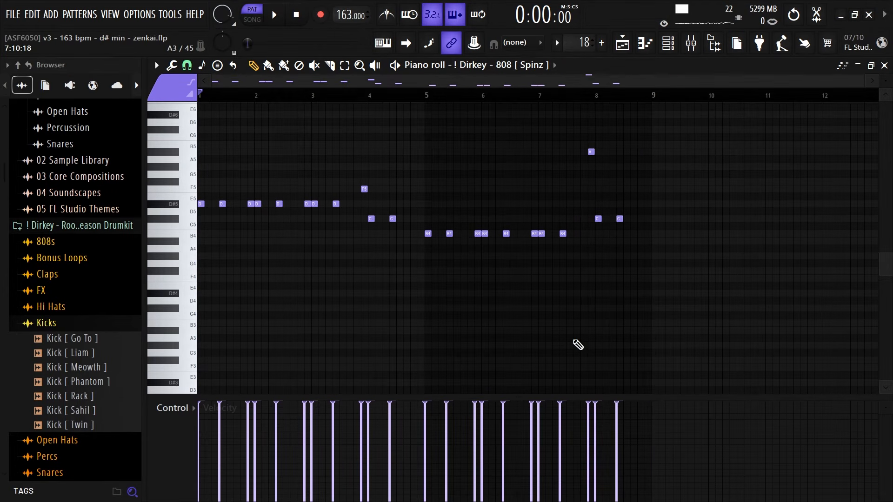
# Step: Review the 808 [ Spinz ] notes, and play the Kick [ Go To ] notes of patterns 21 and 20
pyautogui.scroll(1, 579, 345)
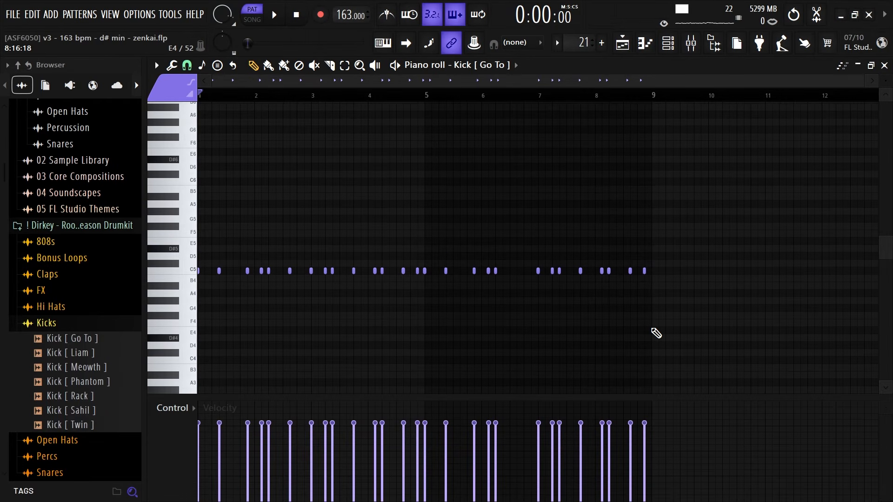
pyautogui.press('space')
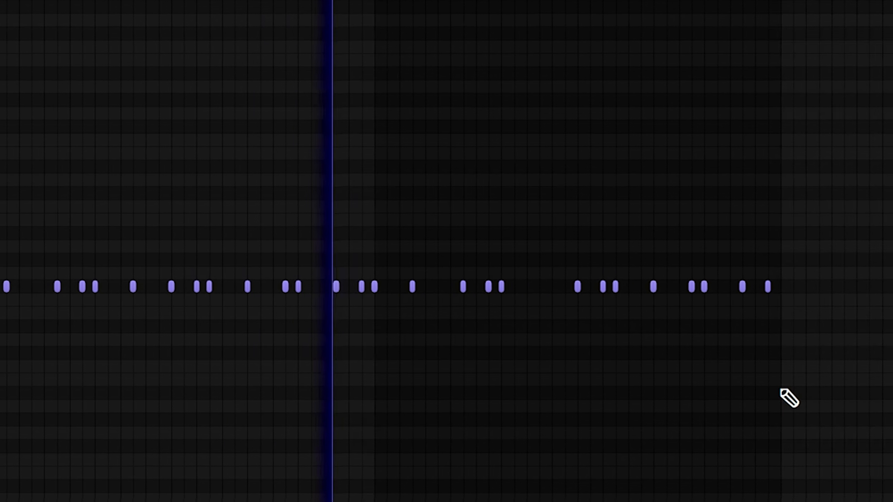
pyautogui.press('space')
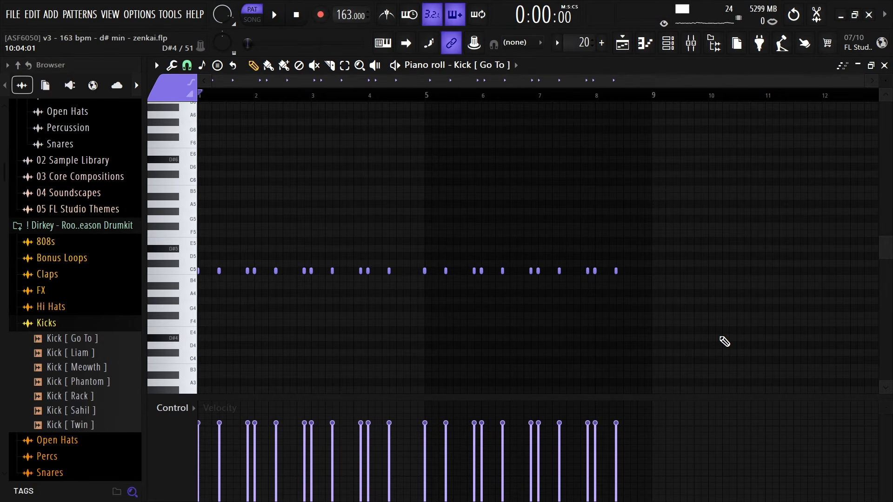
pyautogui.press('space')
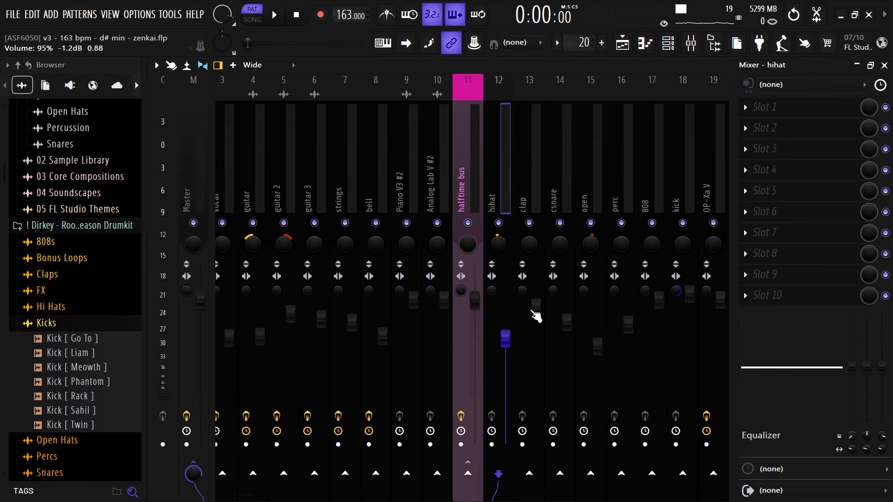
# Step: Review the mixer levels and panning of the drum tracks, including the open hat and the kick
pyautogui.click(596, 253)
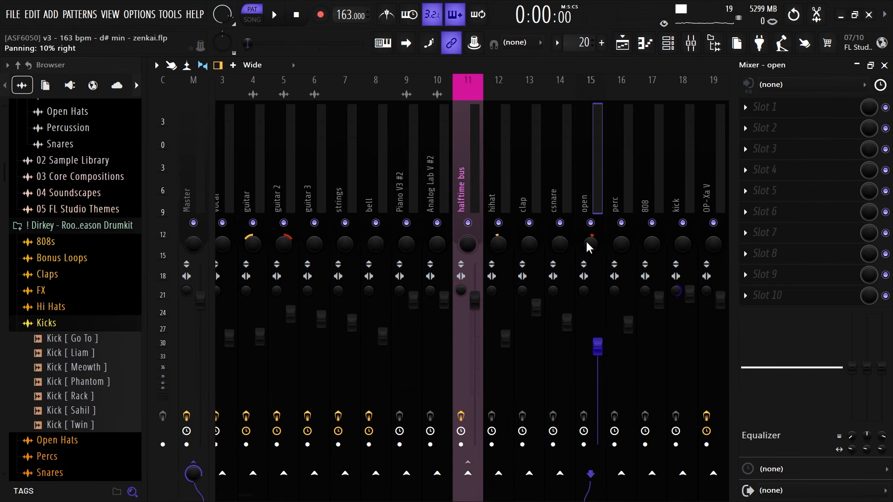
pyautogui.click(676, 300)
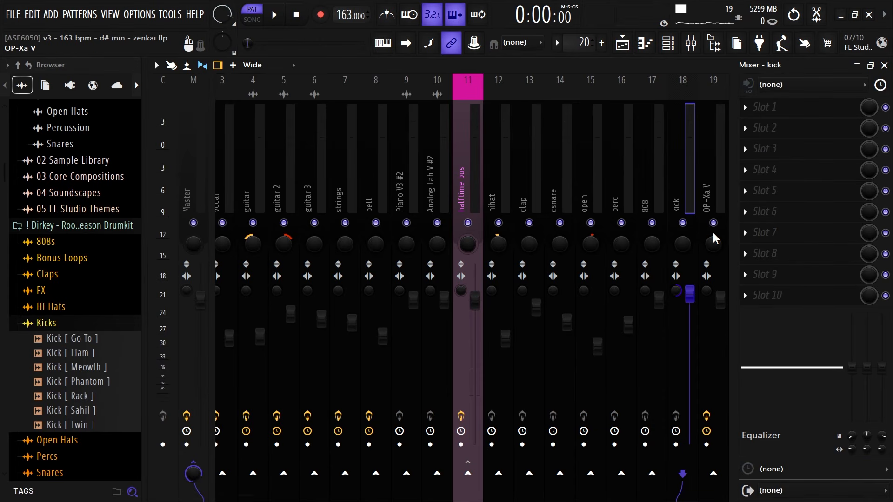
# Step: Inspect the HalfTime plugin on the halftime bus and show the Create automation clip option for its mix level
pyautogui.click(476, 224)
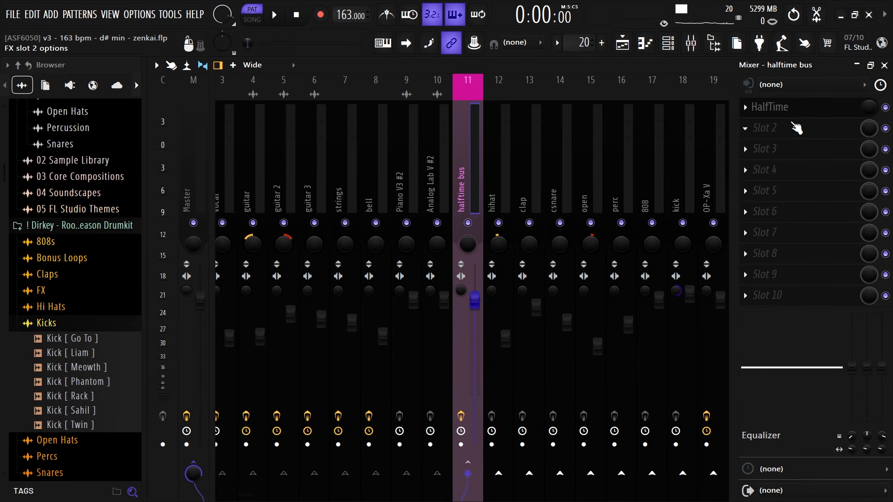
pyautogui.click(788, 116)
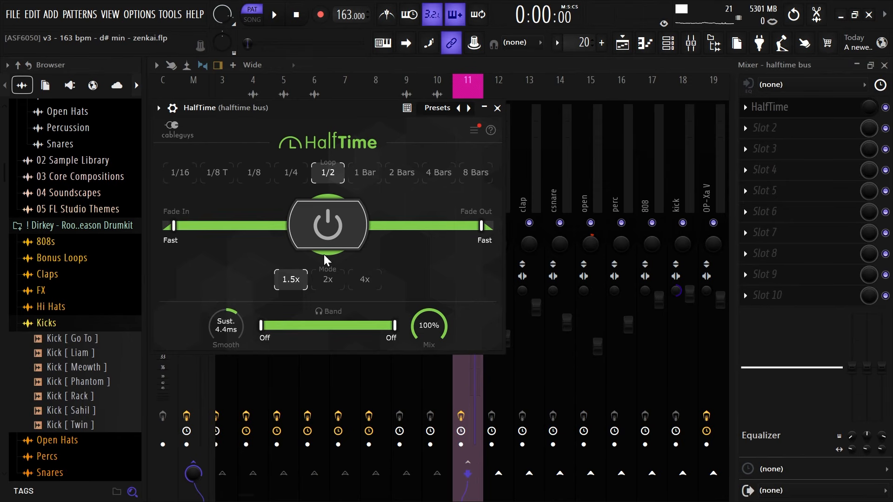
pyautogui.rightClick(869, 111)
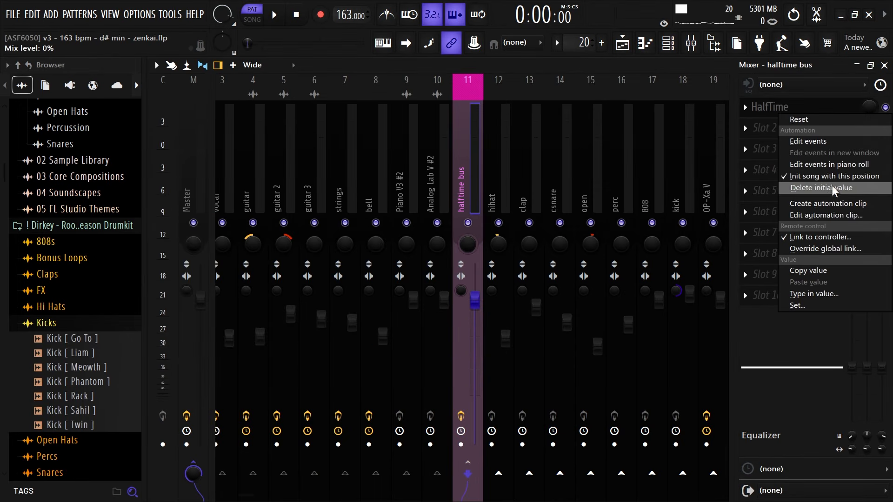
pyautogui.click(835, 204)
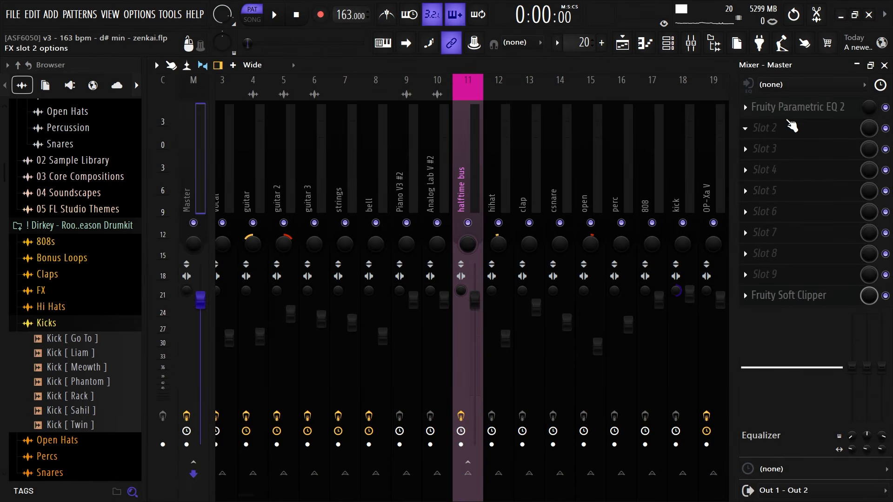
# Step: Inspect the Fruity Parametric EQ 2 on the Master track, and play the full song arrangement in the playlist
pyautogui.click(788, 117)
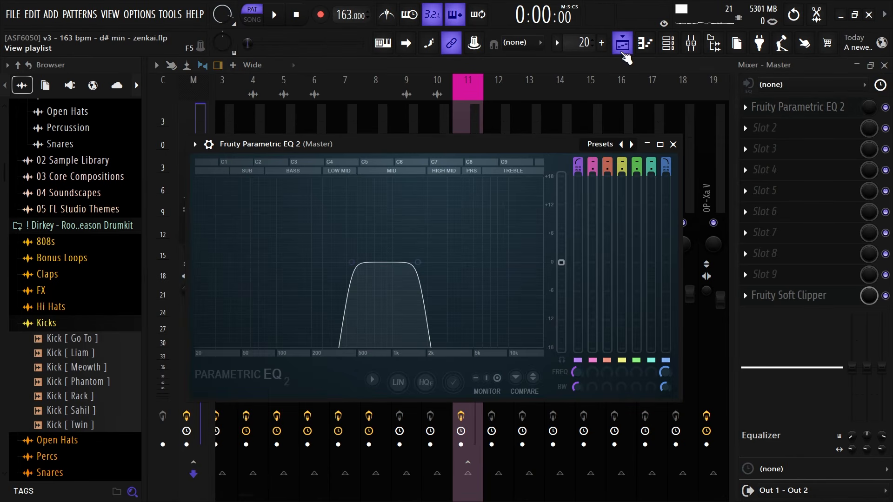
pyautogui.click(624, 54)
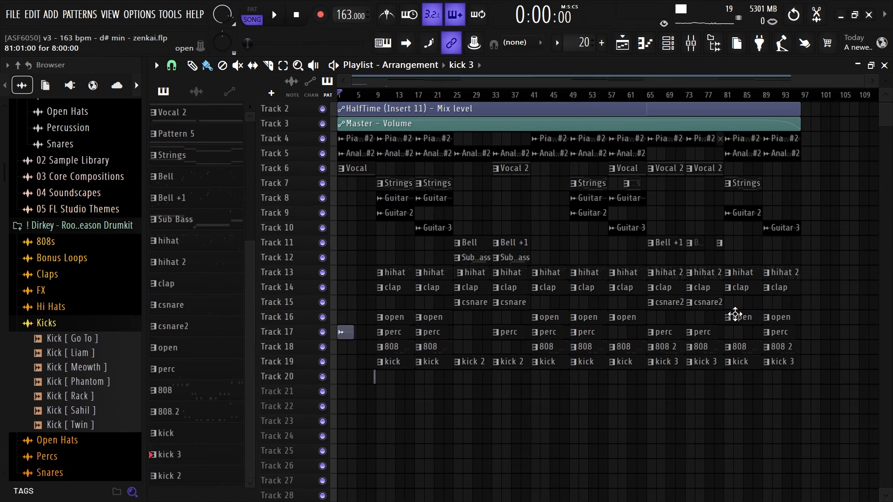
pyautogui.press('space')
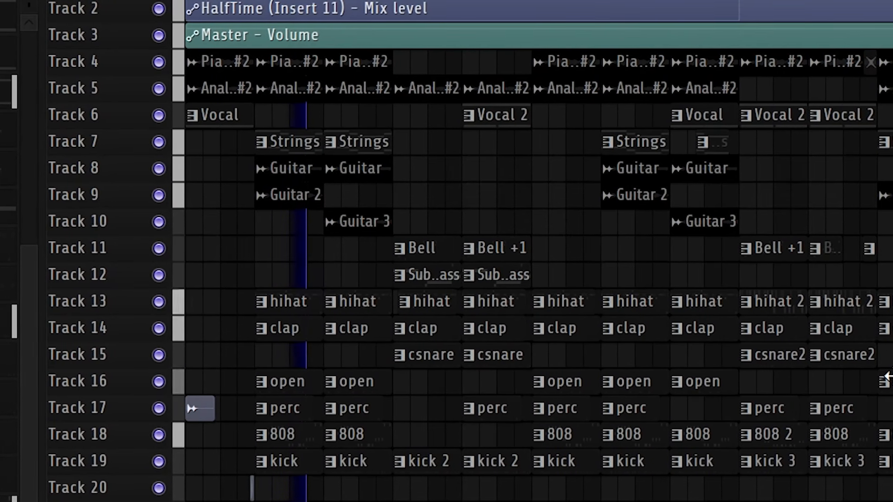
pyautogui.scroll(1, 888, 373)
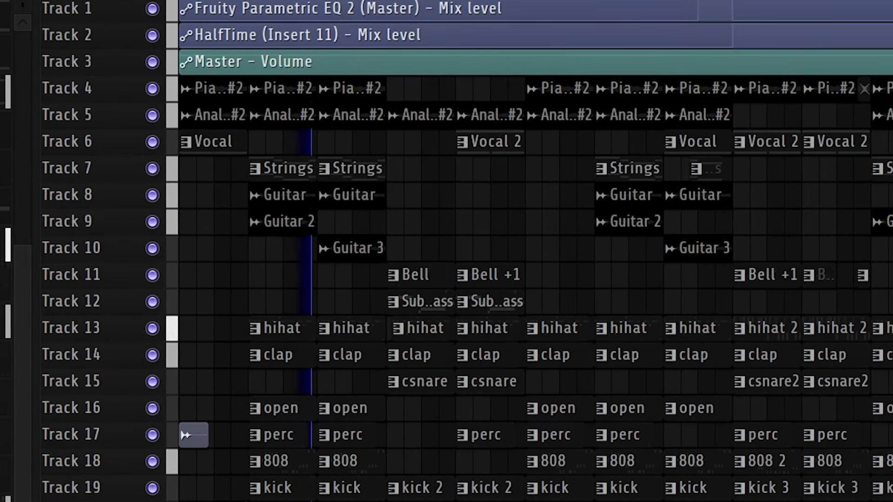